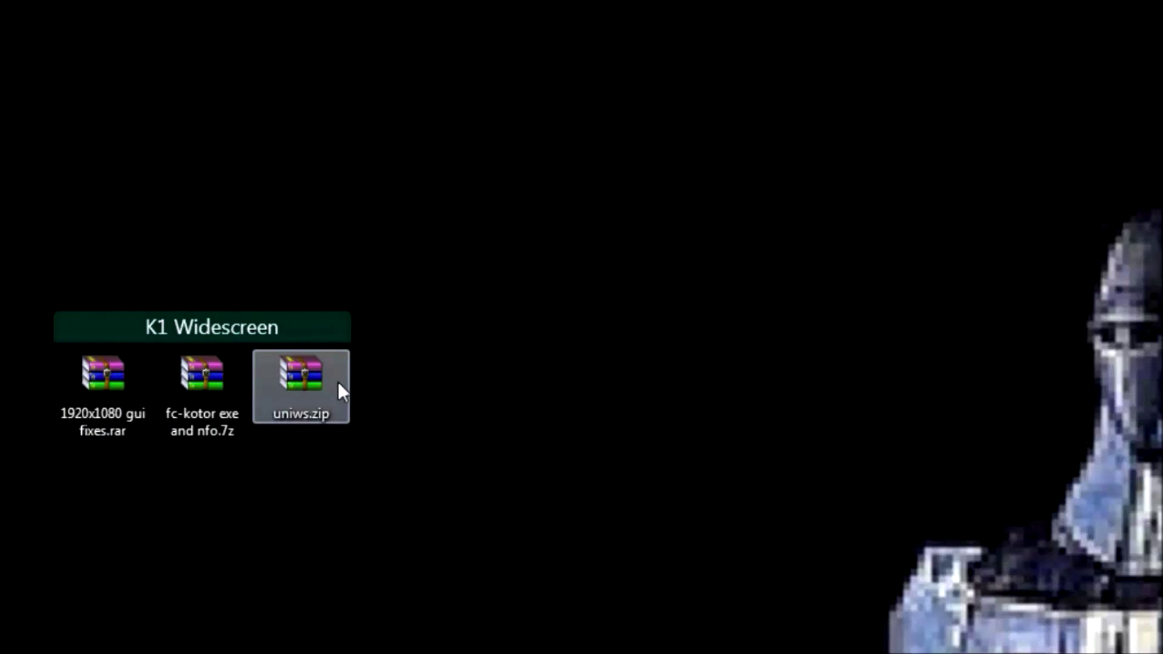
- Inspect swkotor.exe inside the fc-kotor exe and nfo.7z archive and close the archive
{"action": "double_click", "coordinate": [235, 393]}
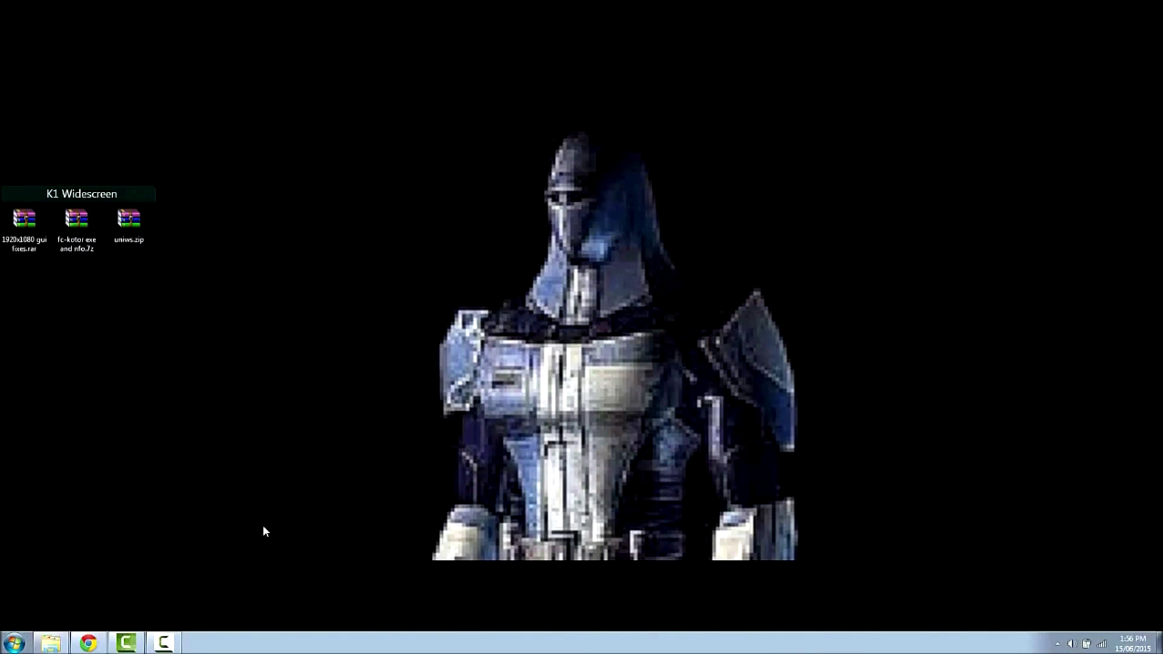
{"action": "double_click", "coordinate": [66, 234]}
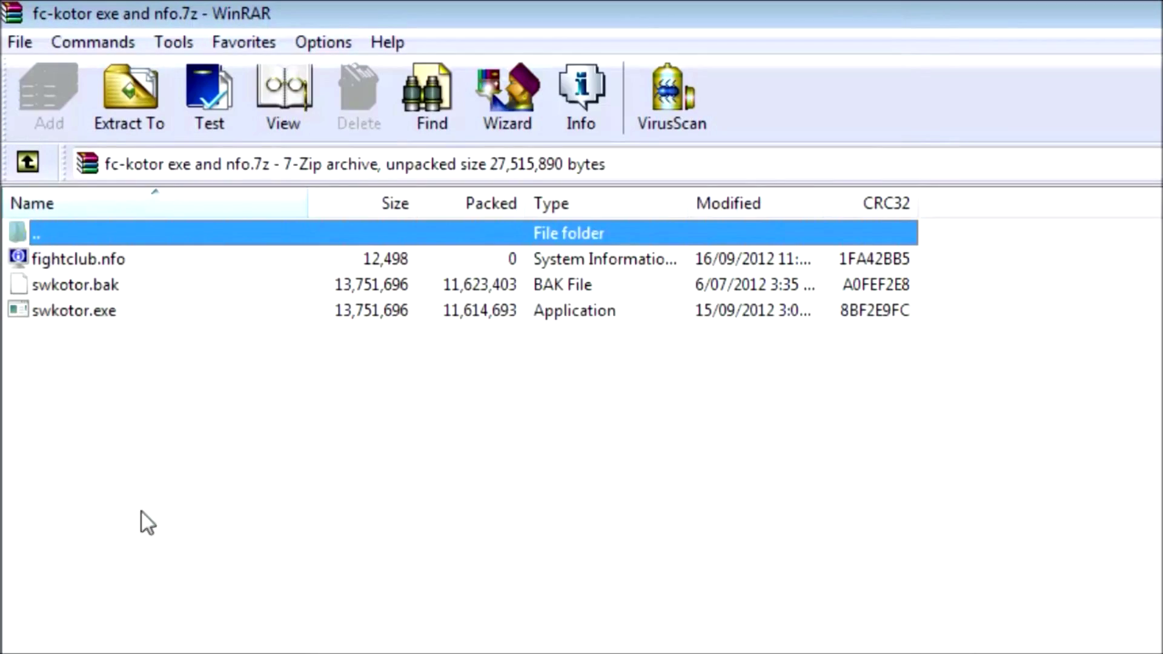
{"action": "left_click", "coordinate": [88, 311]}
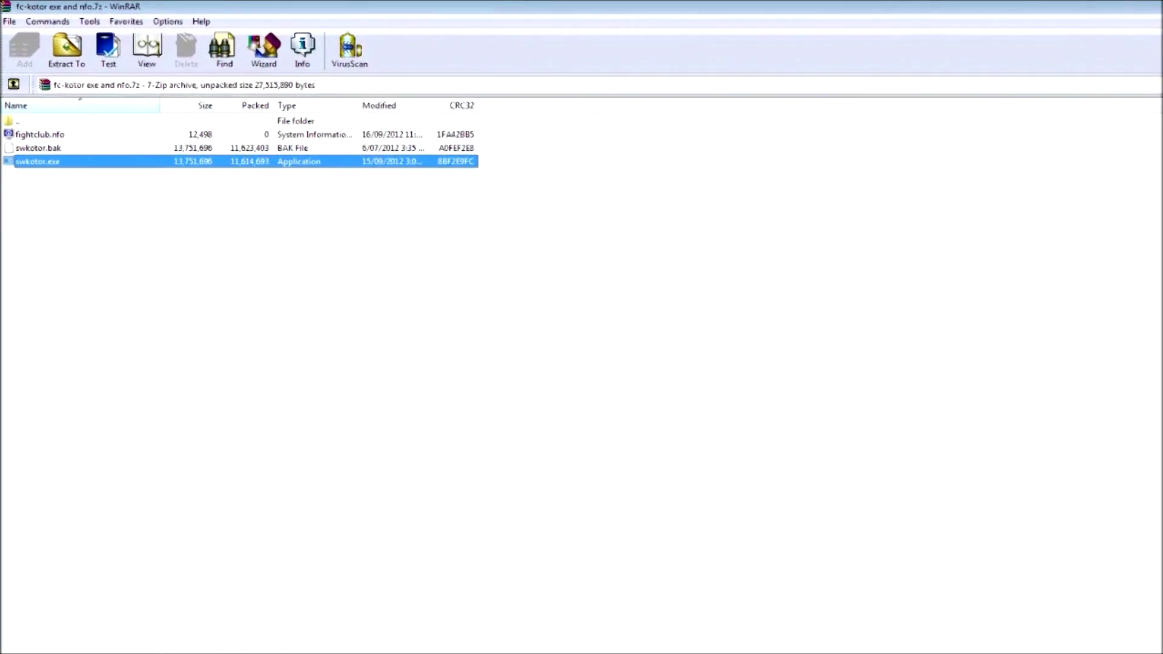
{"action": "left_click", "coordinate": [1153, 6]}
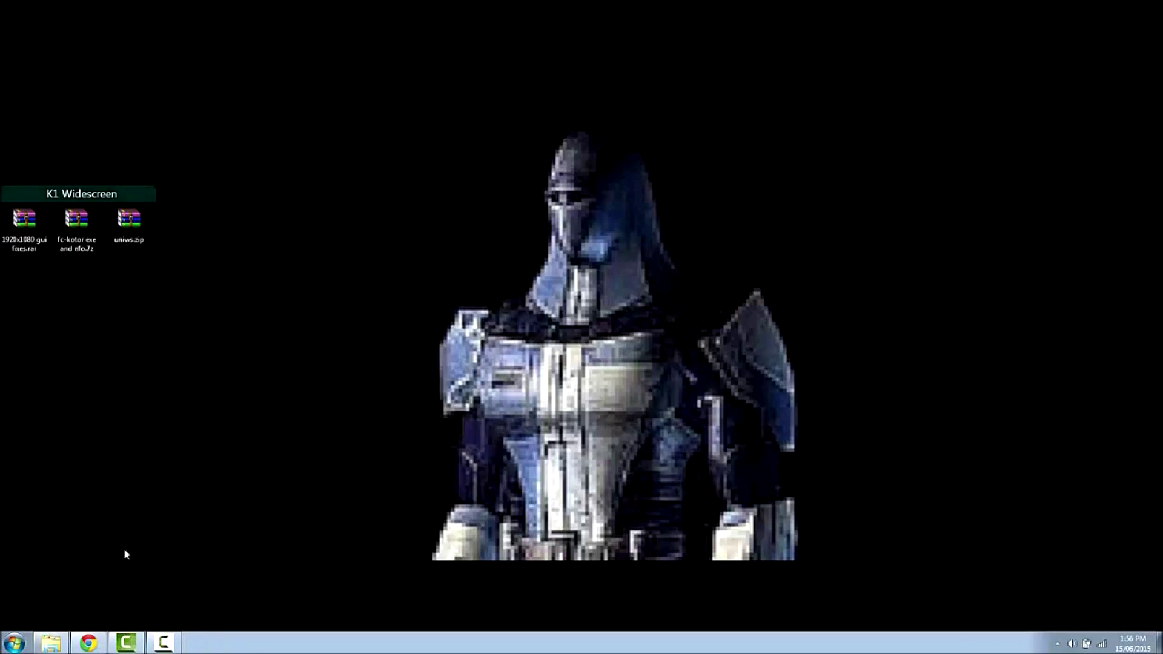
- Open the swkotor game folder and select the game's swkotor.exe file
{"action": "left_click_drag", "start_coordinate": [138, 436], "coordinate": [340, 442]}
{"action": "left_click", "coordinate": [46, 647]}
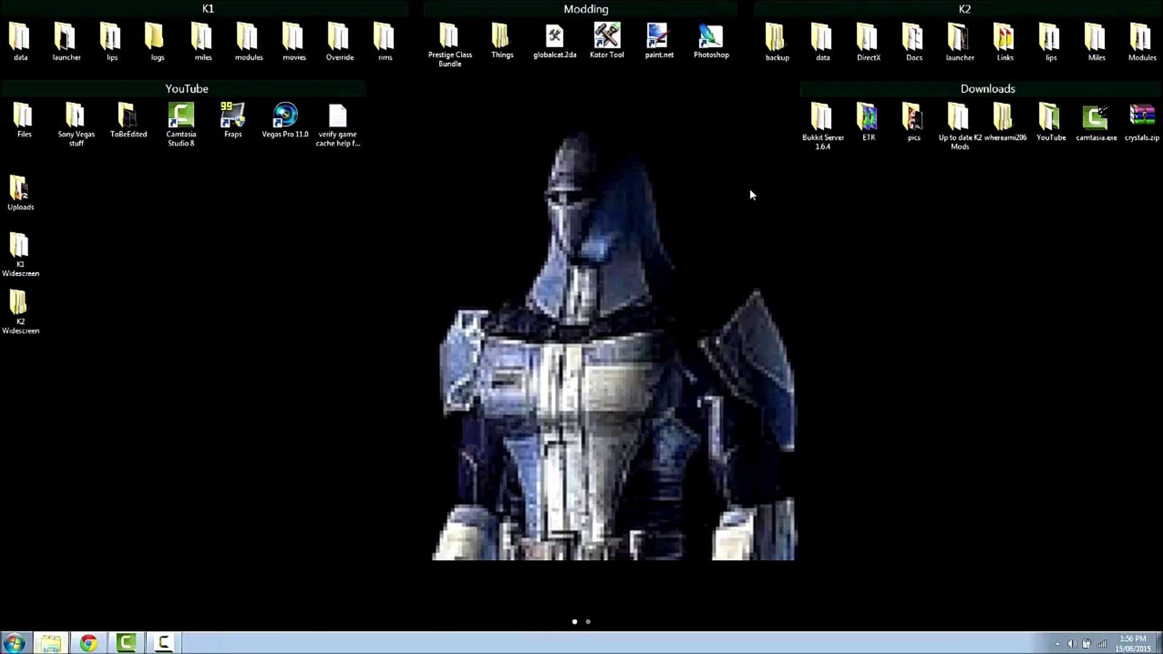
{"action": "left_click", "coordinate": [382, 456]}
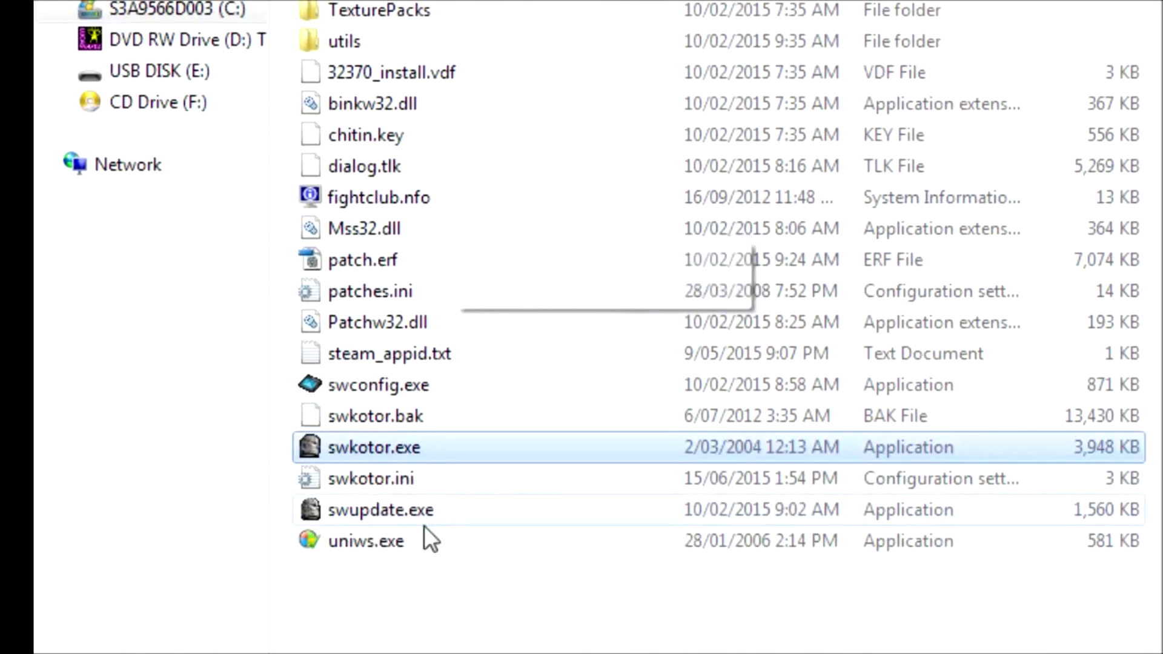
{"action": "mouse_move", "coordinate": [408, 453]}
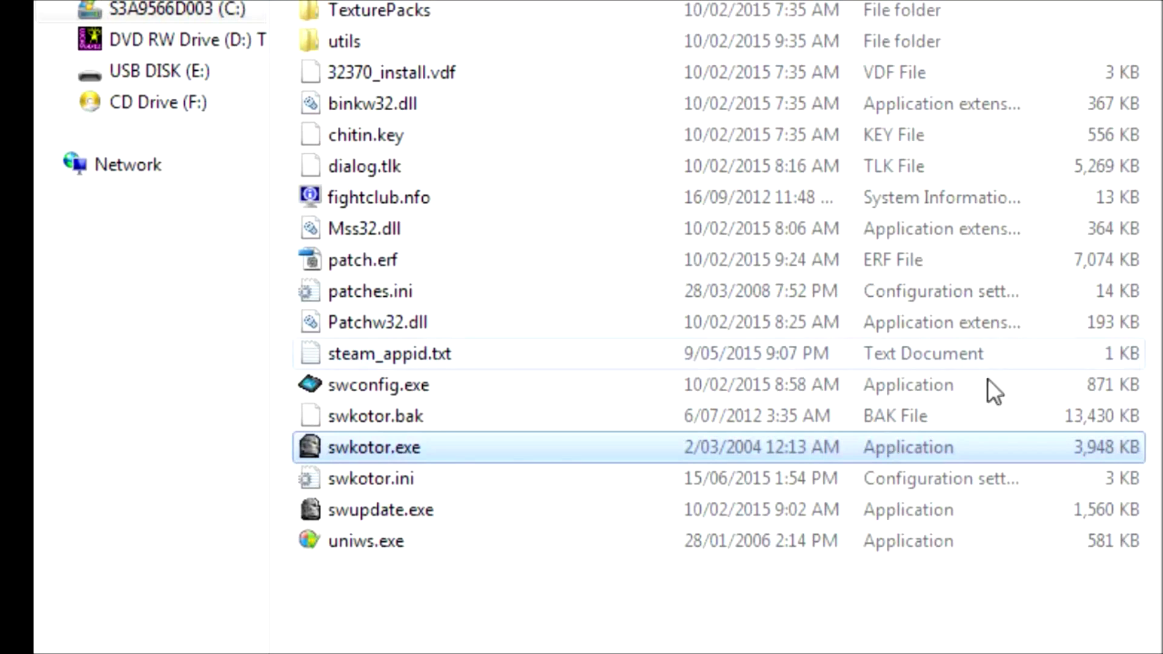
- Delete swkotor.bak from the swkotor game folder and close the folder window
{"action": "right_click", "coordinate": [379, 417]}
{"action": "left_click", "coordinate": [451, 330]}
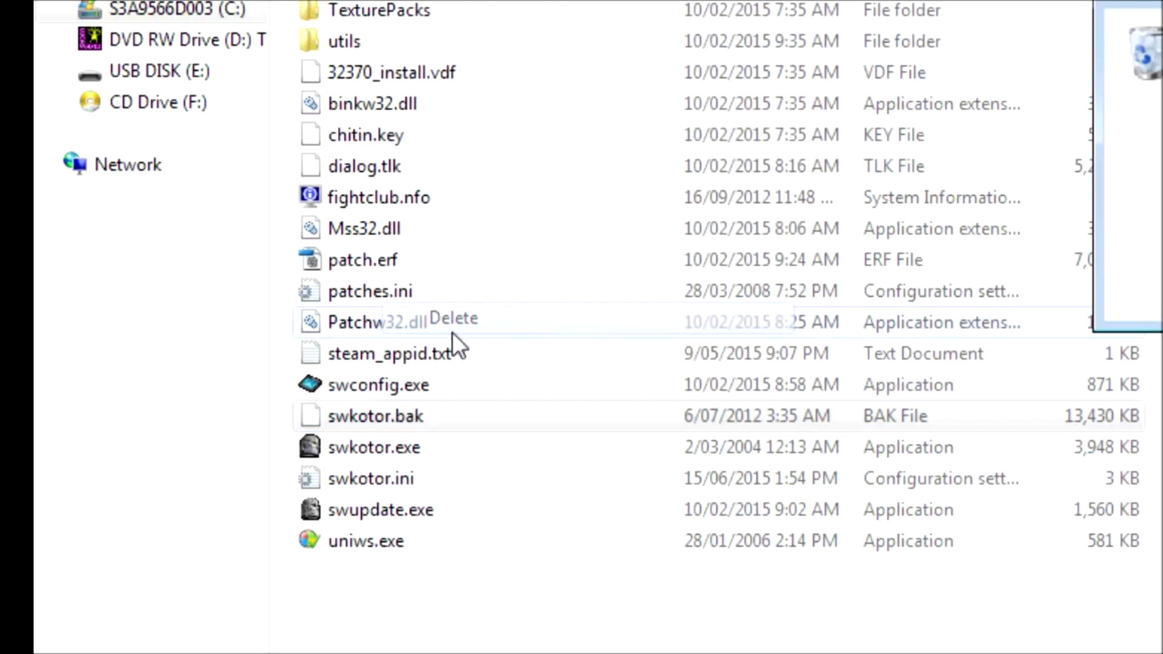
{"action": "key", "text": "Return"}
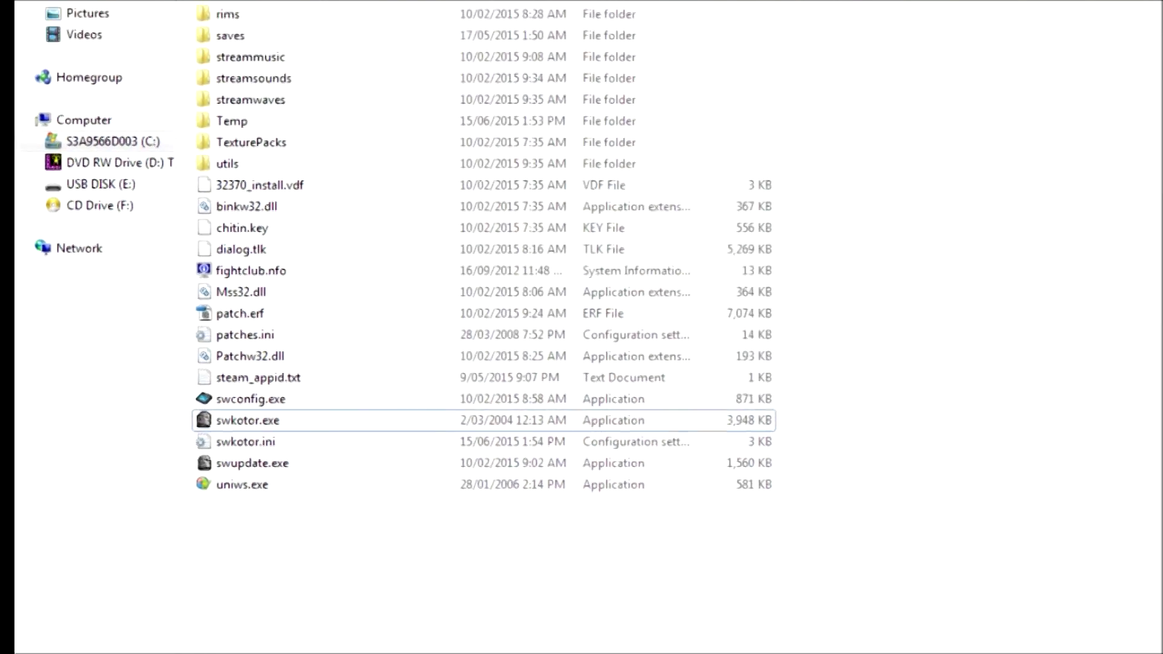
{"action": "left_click", "coordinate": [1152, 6]}
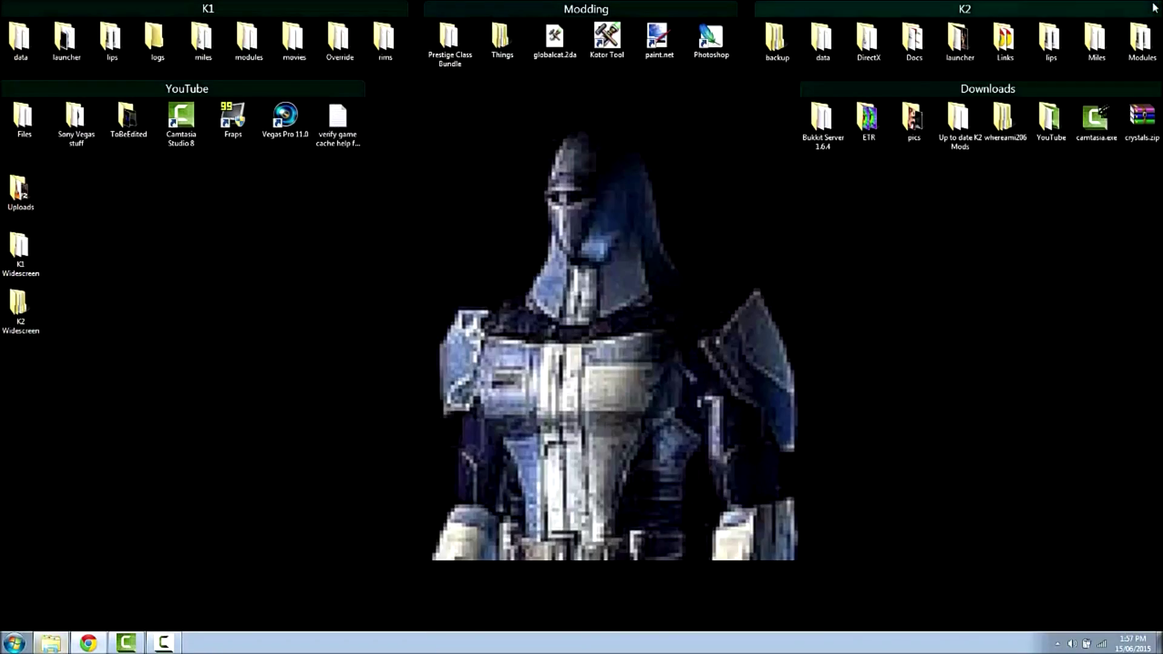
- Reopen the swkotor game folder and dock its window on half of the screen beside the K1 Widescreen archives
{"action": "left_click_drag", "start_coordinate": [548, 467], "coordinate": [39, 370]}
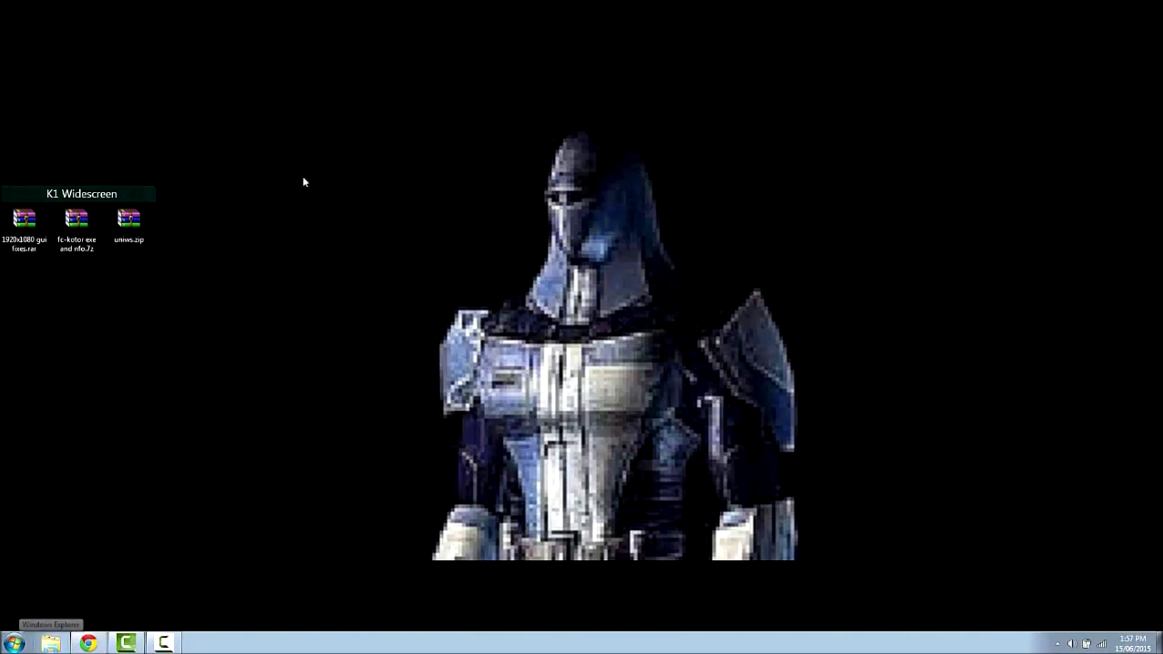
{"action": "left_click_drag", "start_coordinate": [303, 175], "coordinate": [866, 149]}
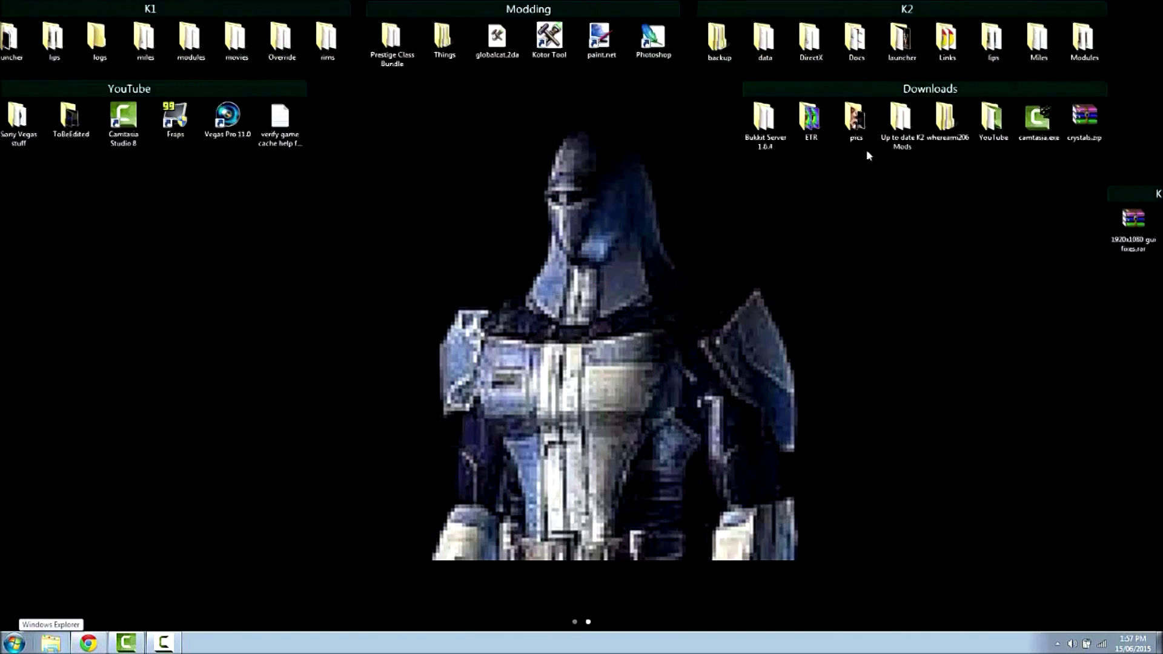
{"action": "double_click", "coordinate": [186, 10]}
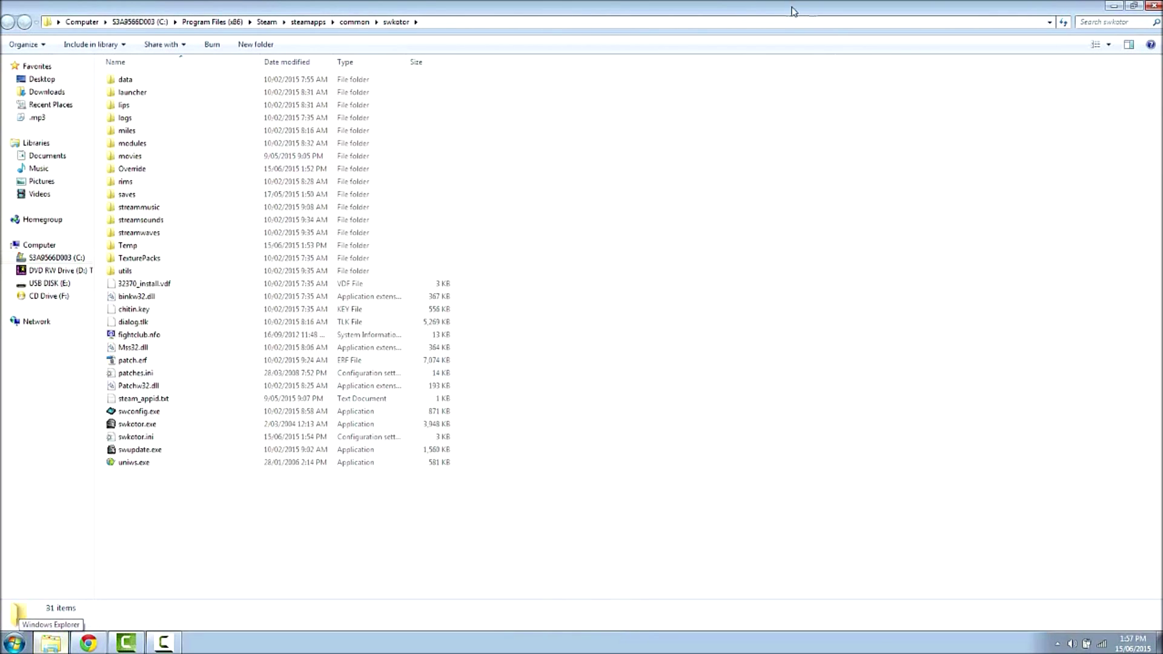
{"action": "left_click_drag", "start_coordinate": [793, 11], "coordinate": [1160, 181]}
{"action": "left_click_drag", "start_coordinate": [431, 311], "coordinate": [296, 269]}
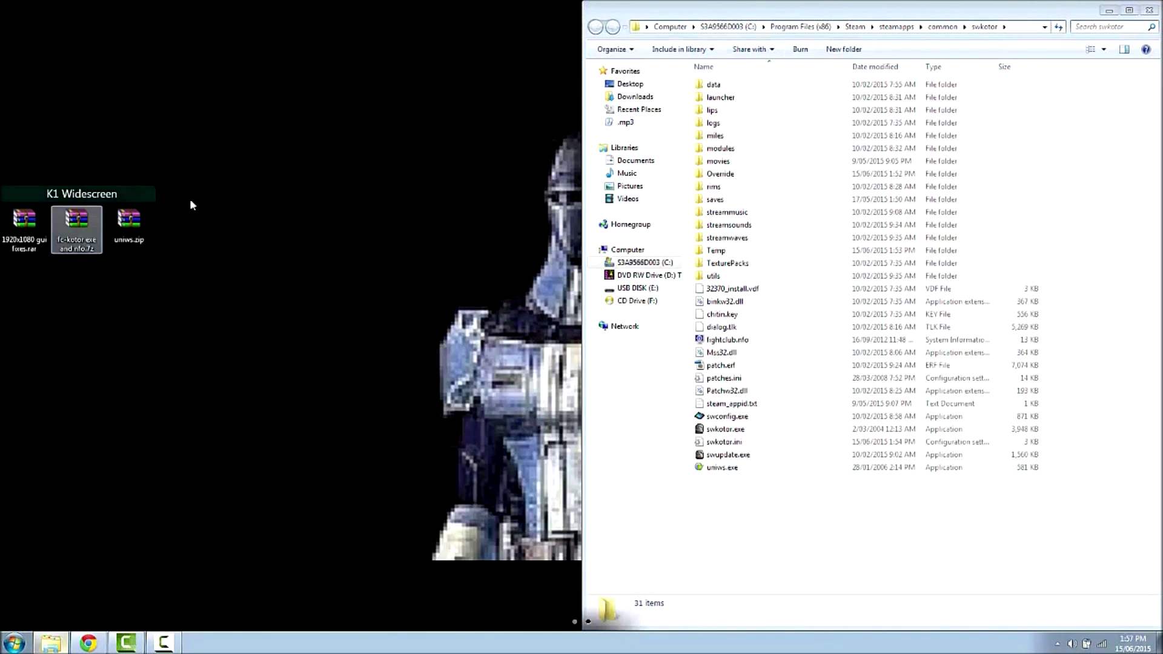
- Check the swkotor.bak file inside the fc-kotor exe and nfo.7z archive and close the archive
{"action": "double_click", "coordinate": [76, 219]}
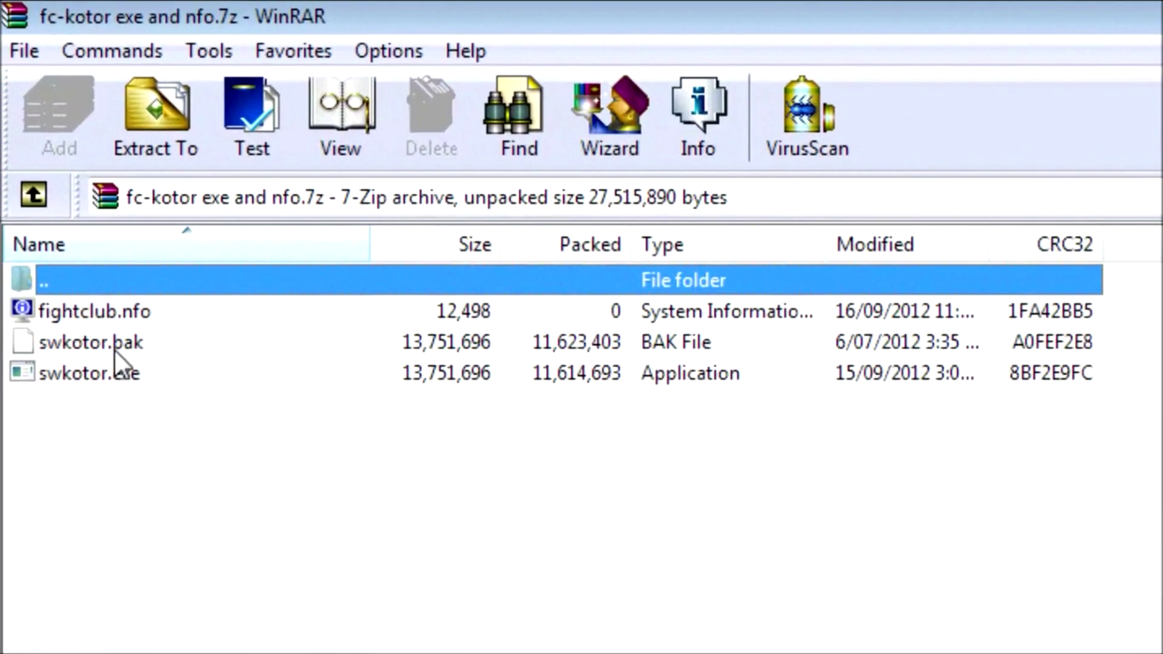
{"action": "left_click", "coordinate": [83, 346]}
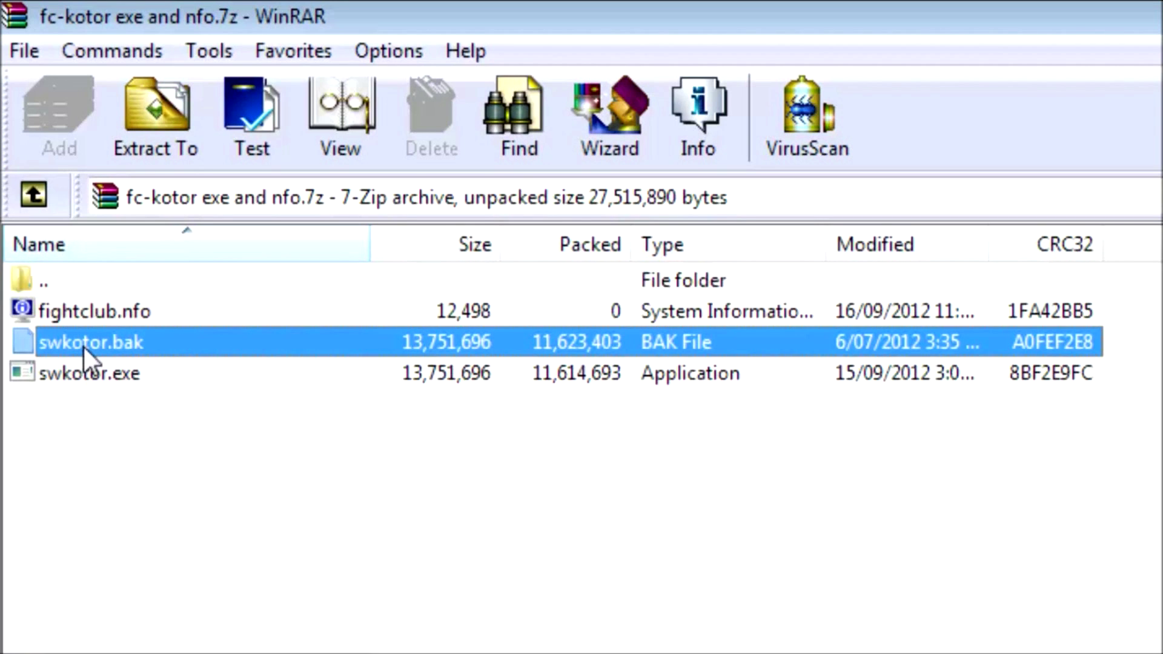
{"action": "left_click", "coordinate": [1069, 545]}
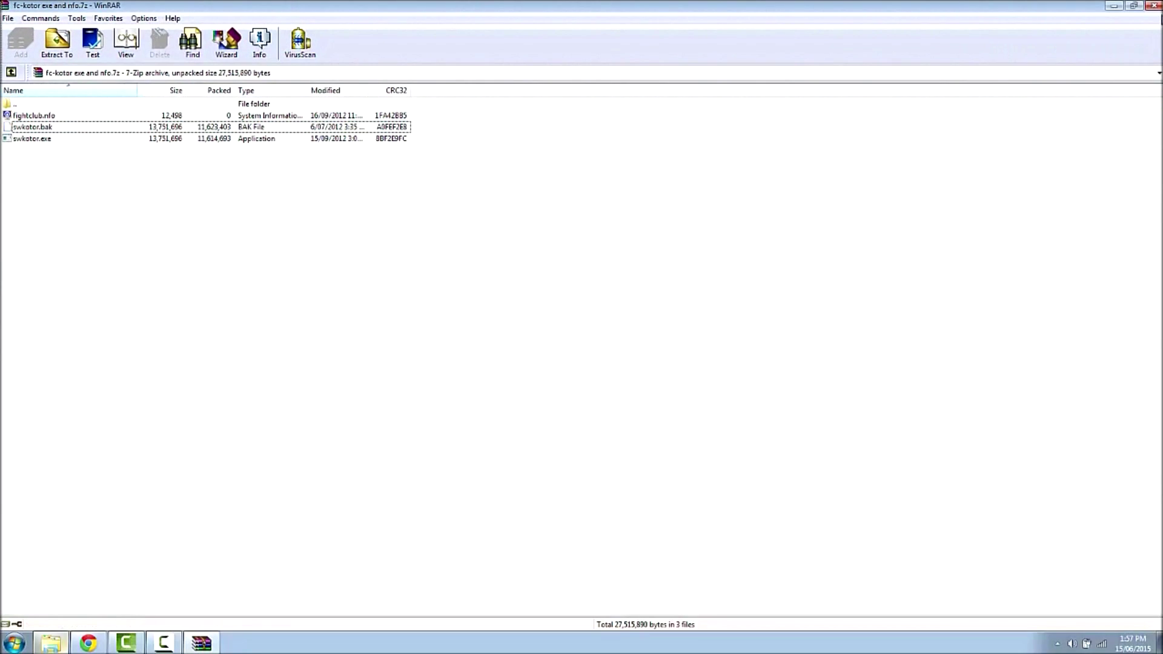
{"action": "left_click", "coordinate": [1154, 6]}
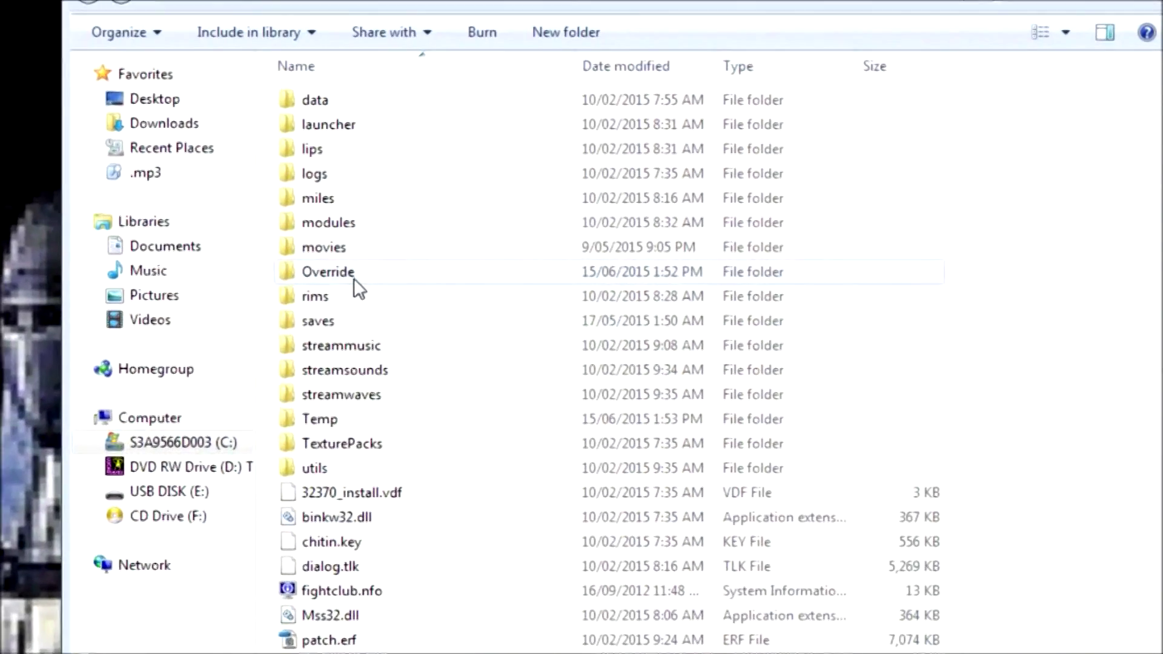
- Open swkotor.ini from the maximized game folder, review the width and height under Display Options and Graphics Options, and close it
{"action": "double_click", "coordinate": [624, 199]}
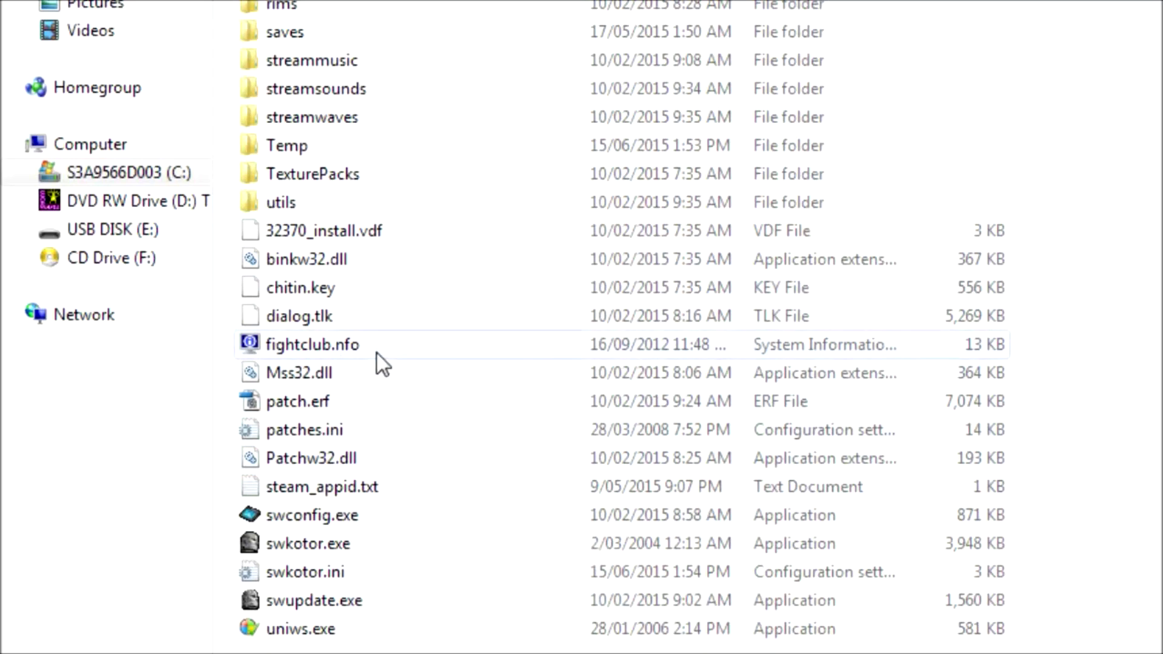
{"action": "double_click", "coordinate": [349, 573]}
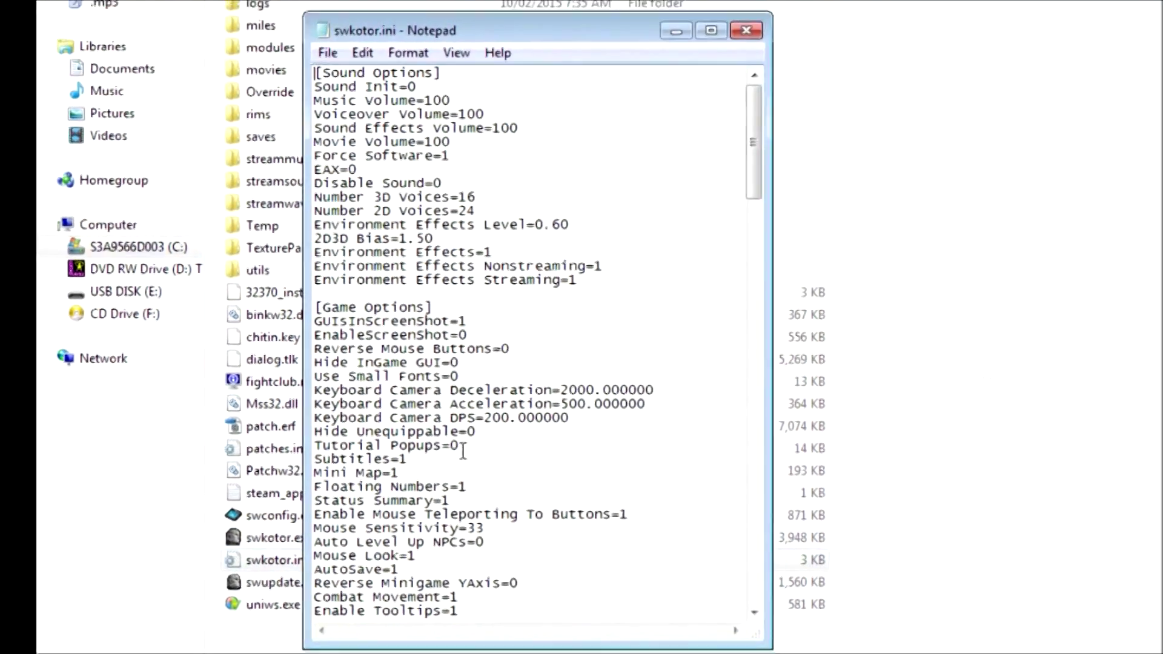
{"action": "scroll", "coordinate": [463, 452], "scroll_direction": "down", "scroll_amount": 20}
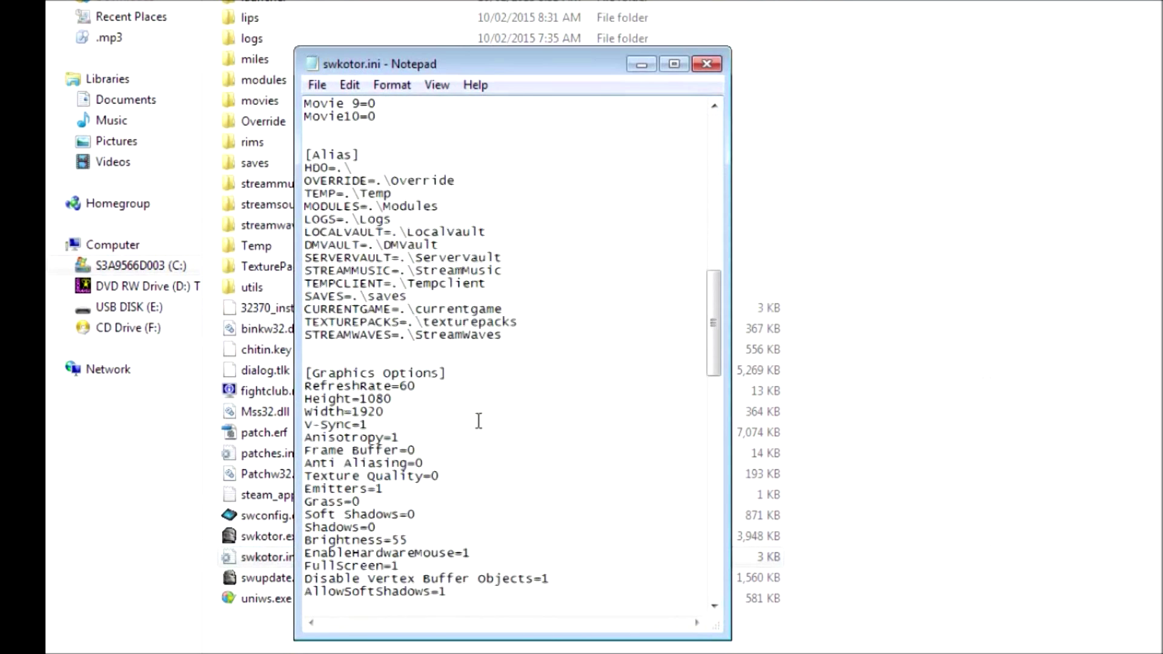
{"action": "scroll", "coordinate": [479, 420], "scroll_direction": "down", "scroll_amount": 2}
{"action": "left_click_drag", "start_coordinate": [405, 428], "coordinate": [280, 399]}
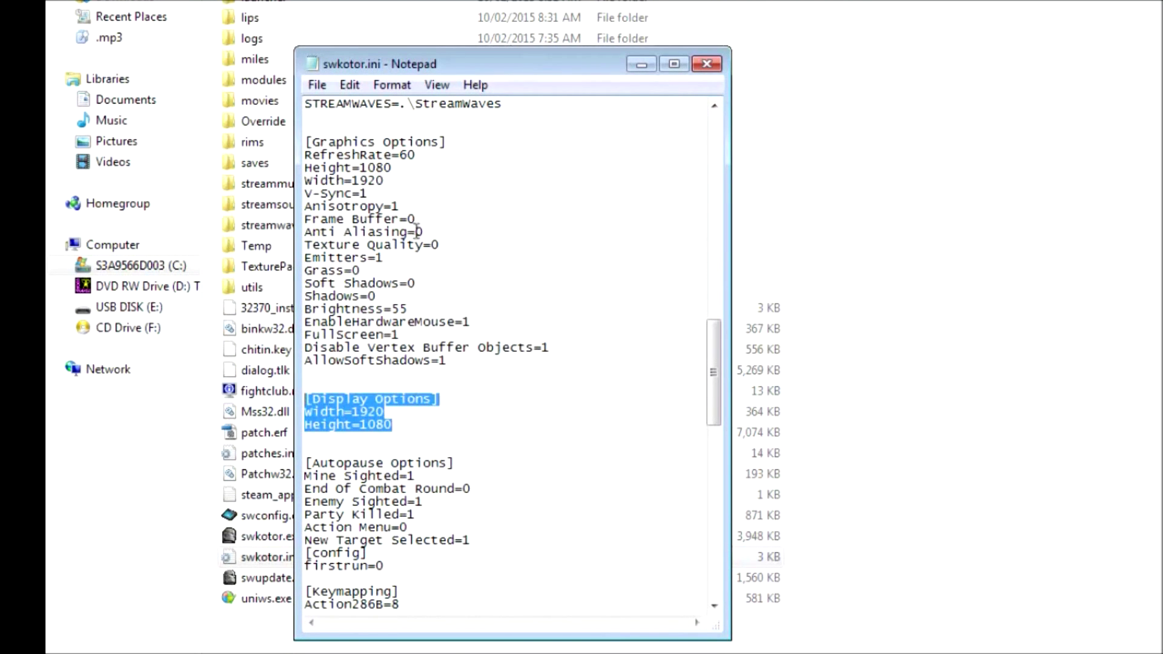
{"action": "left_click", "coordinate": [403, 176]}
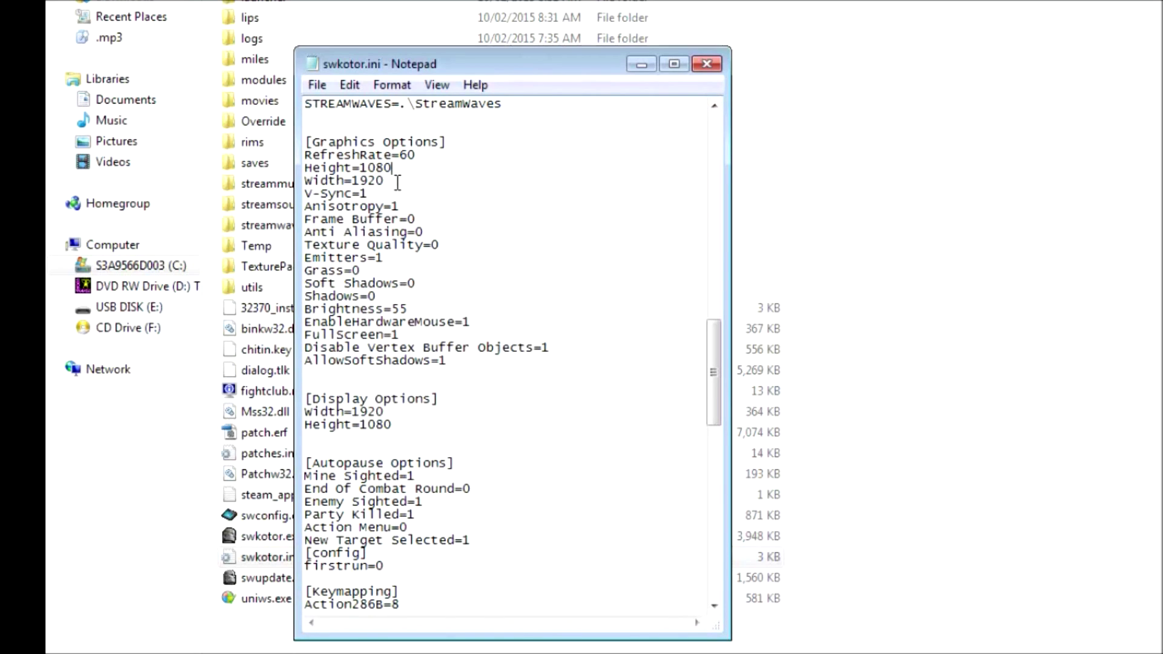
{"action": "left_click", "coordinate": [707, 71]}
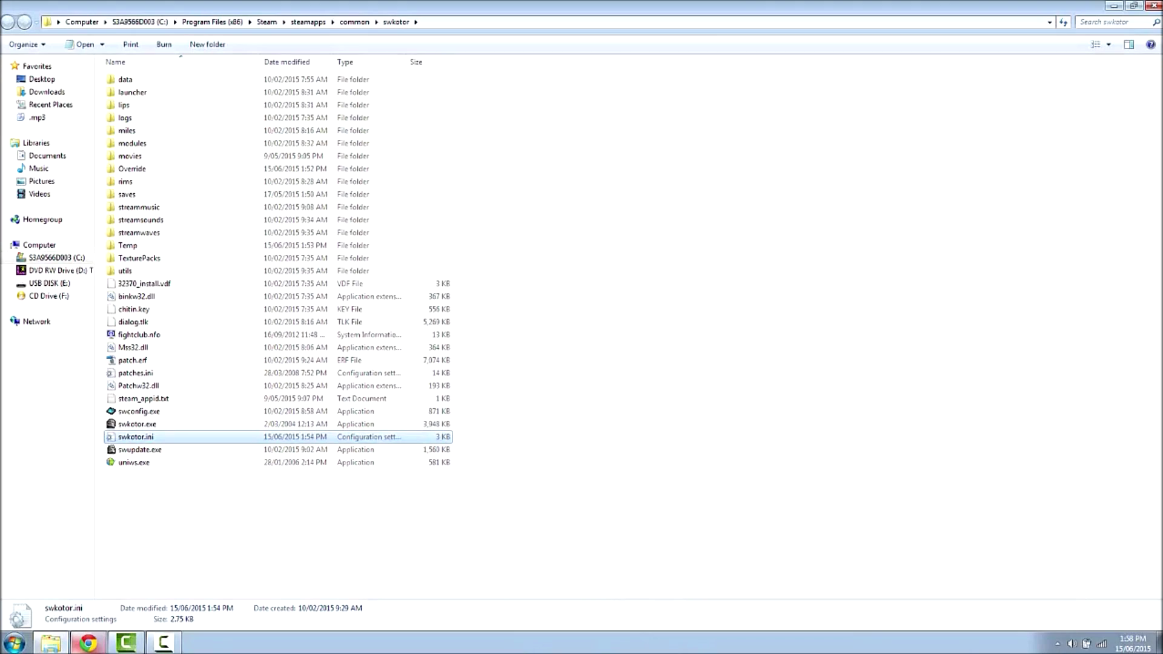
- Switch to Knights of the Old Republic, open its graphics options and view the advanced options
{"action": "left_click", "coordinate": [163, 642]}
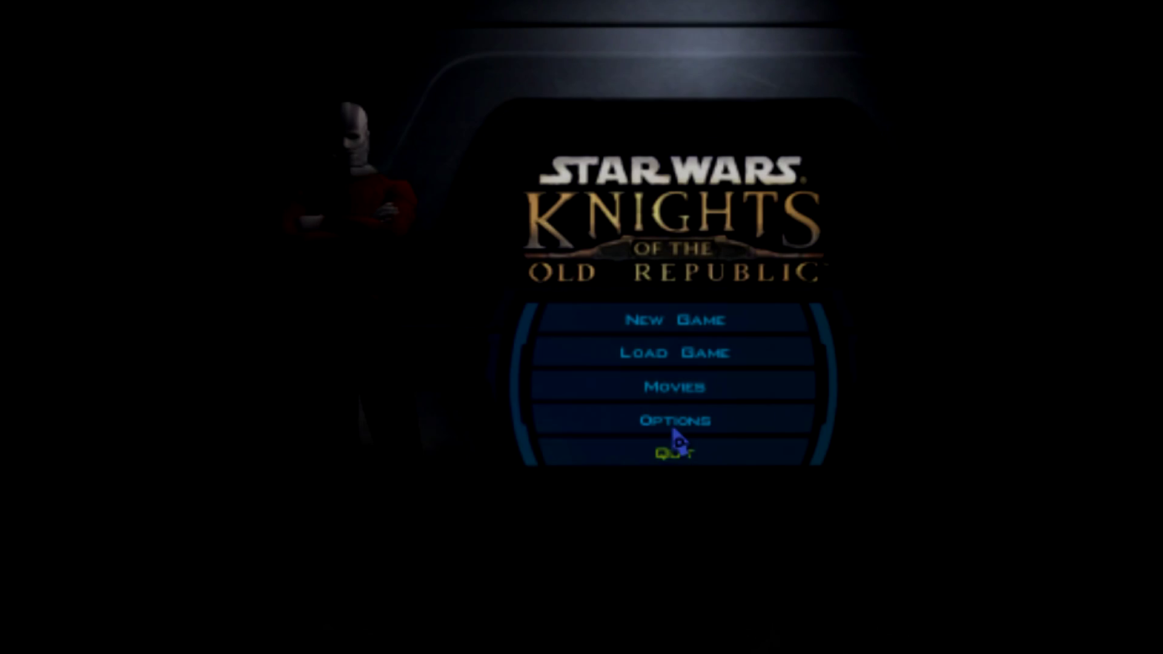
{"action": "left_click", "coordinate": [674, 424]}
{"action": "left_click", "coordinate": [430, 395]}
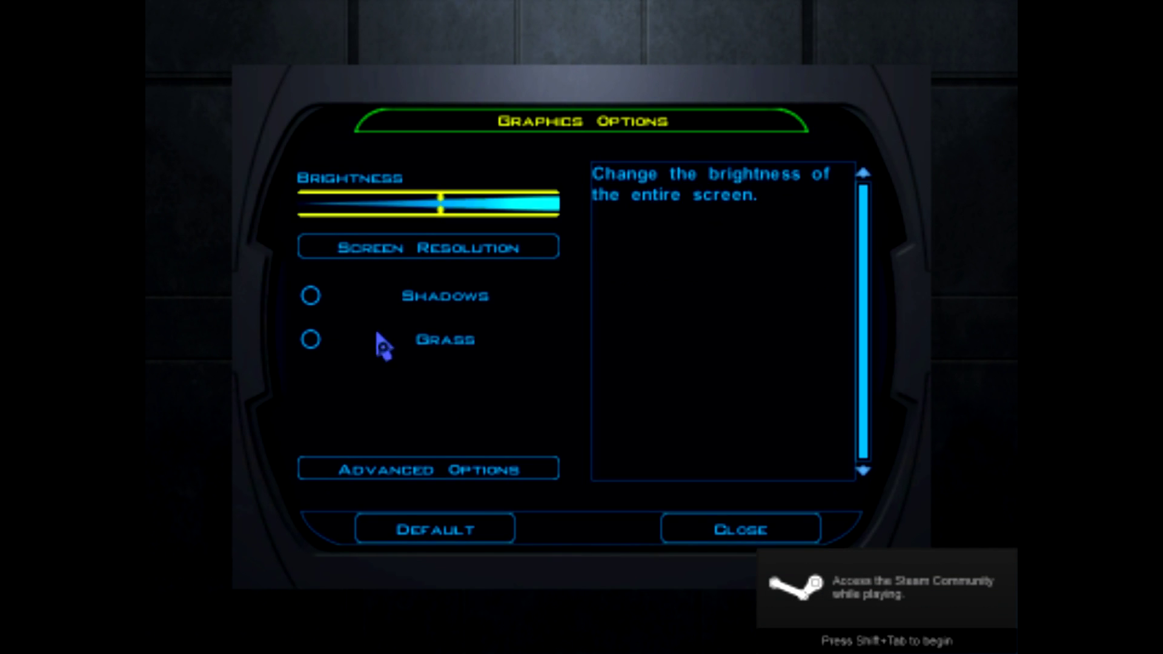
{"action": "left_click", "coordinate": [427, 476]}
{"action": "left_click", "coordinate": [755, 535]}
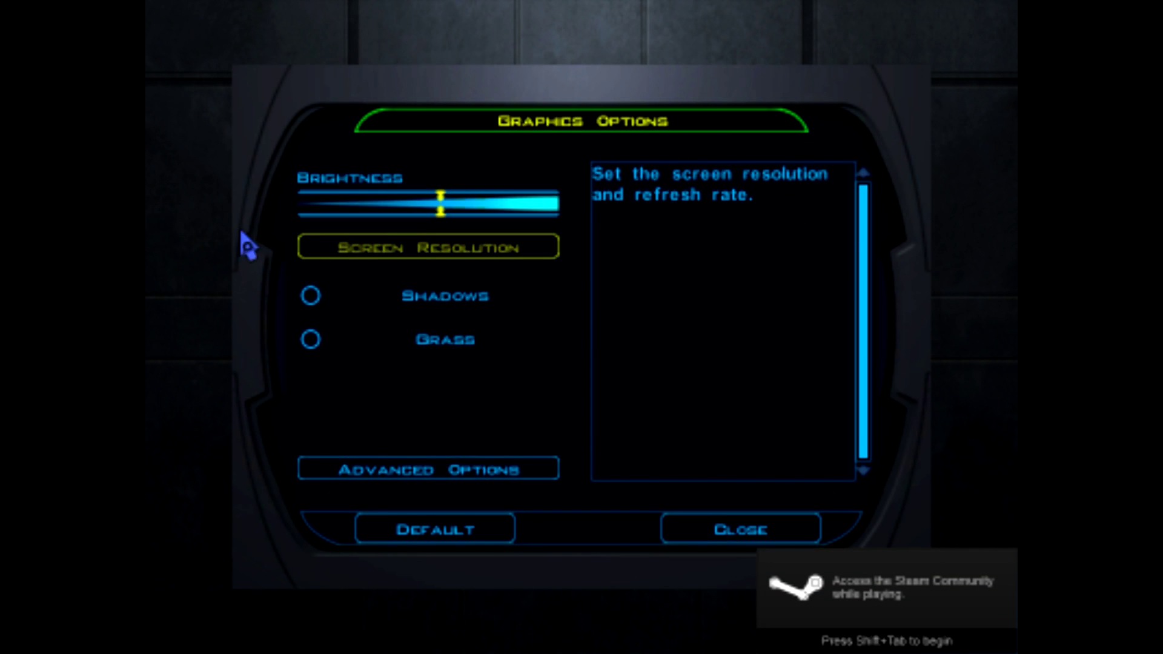
- Set the game's screen resolution to 1024 x 768 @ 60 Hz and leave the options
{"action": "left_click", "coordinate": [362, 254]}
{"action": "left_click", "coordinate": [500, 362]}
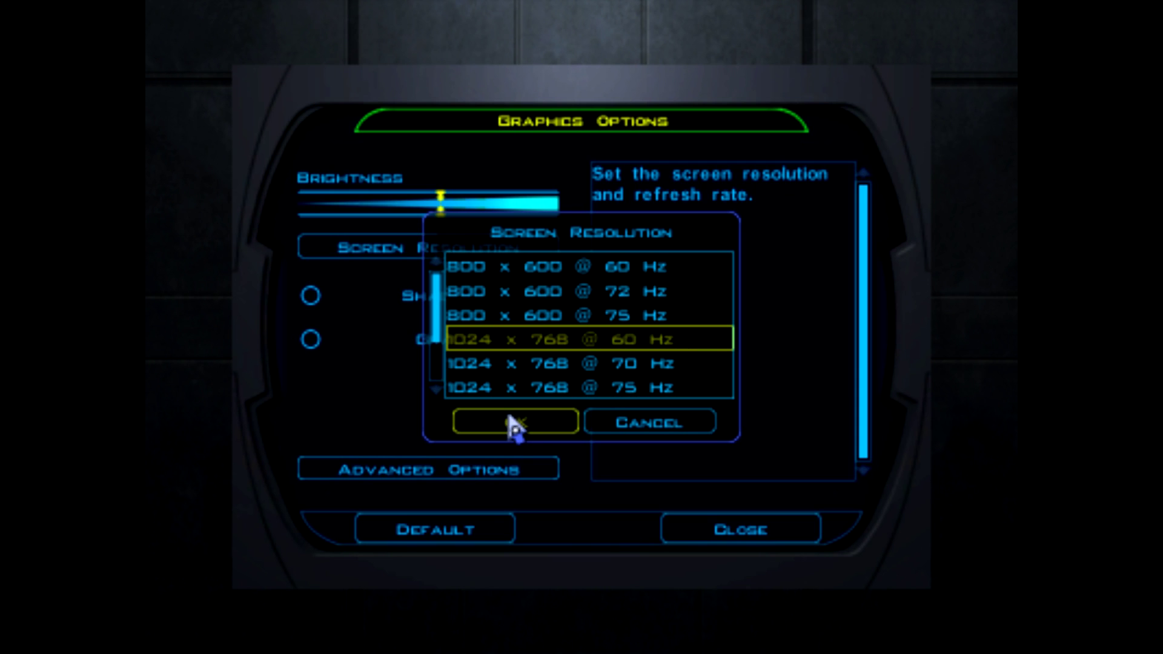
{"action": "left_click", "coordinate": [514, 425]}
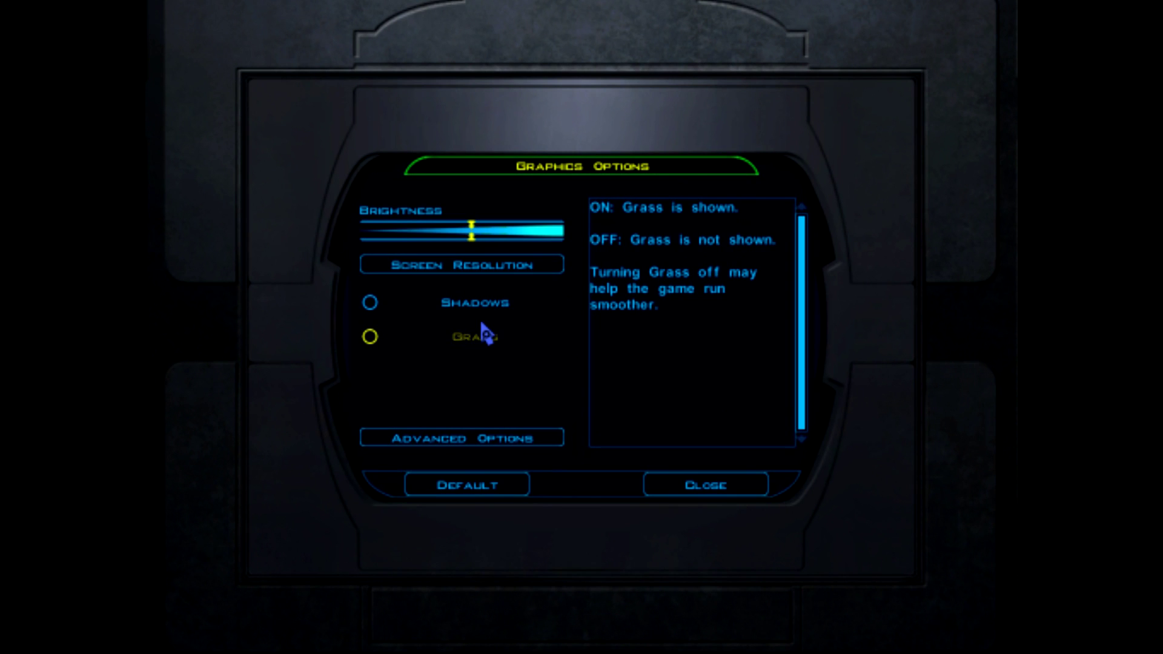
{"action": "left_click", "coordinate": [765, 492]}
{"action": "left_click", "coordinate": [559, 494]}
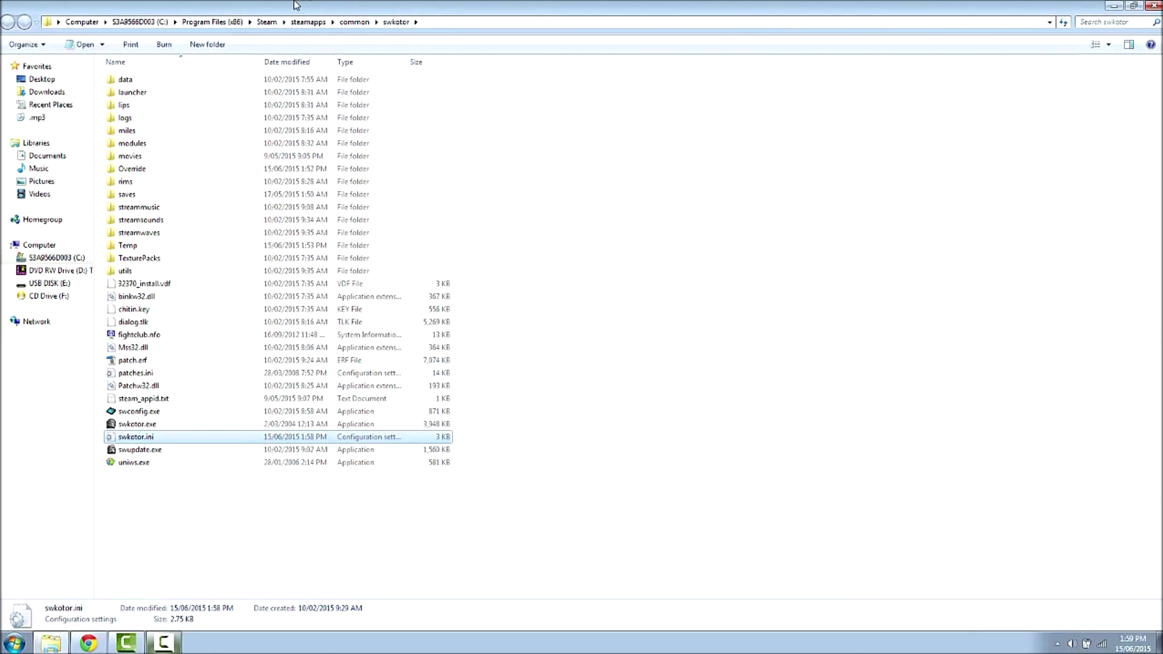
- Dock the swkotor folder window on half of the screen and separate the overlapping K1 and YouTube desktop groups
{"action": "key", "text": "super+Right"}
{"action": "left_click_drag", "start_coordinate": [424, 71], "coordinate": [111, 289]}
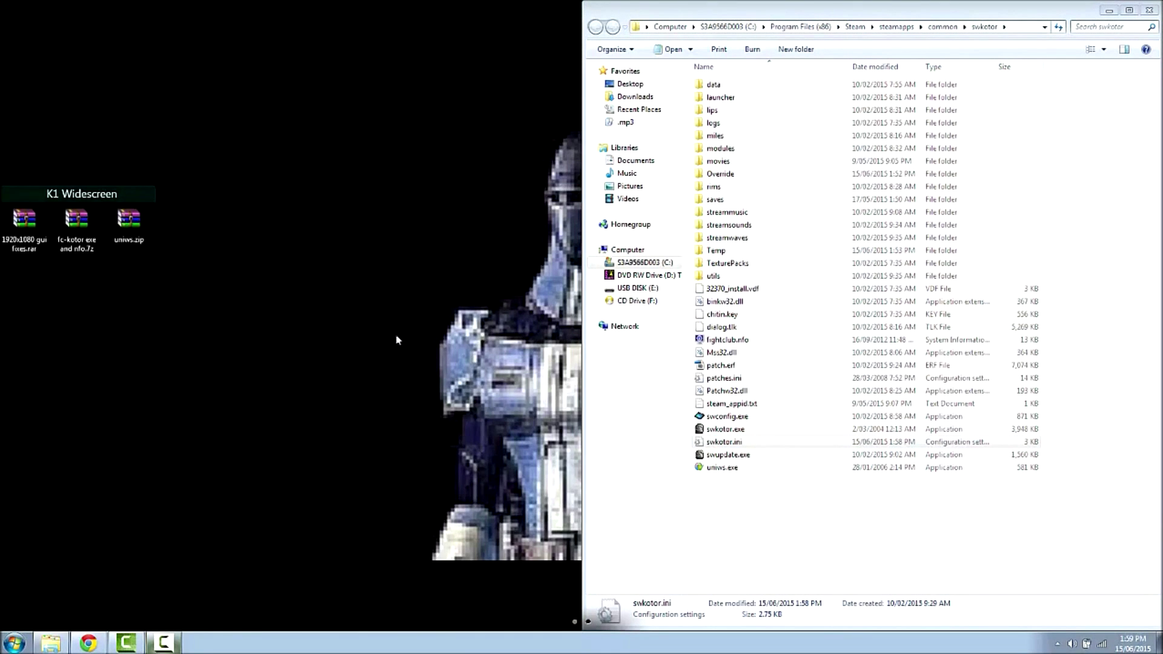
{"action": "left_click_drag", "start_coordinate": [7, 325], "coordinate": [483, 334]}
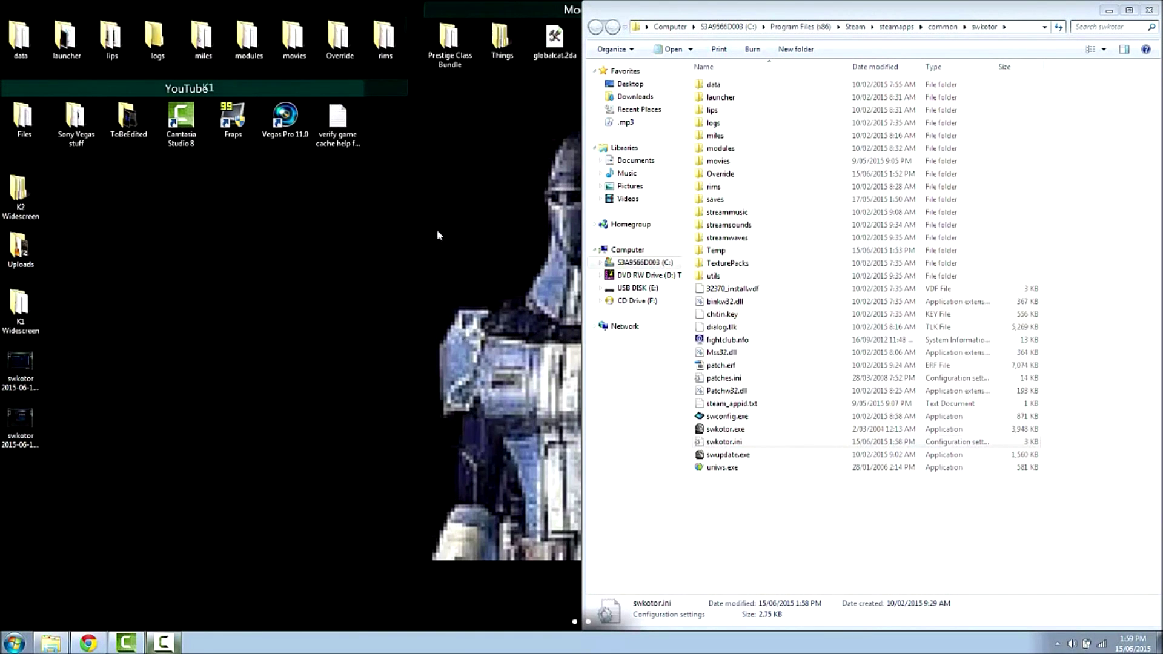
{"action": "left_click_drag", "start_coordinate": [298, 95], "coordinate": [382, 11]}
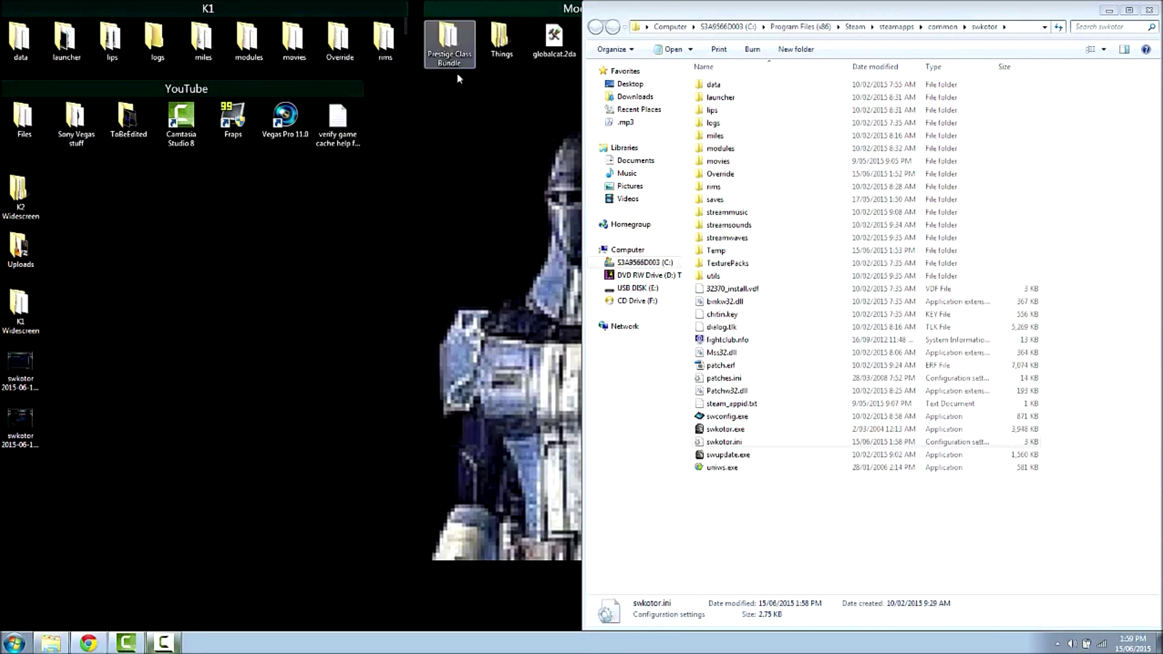
- Return to the K1 Widescreen desktop group and open the uniws.zip archive
{"action": "left_click_drag", "start_coordinate": [494, 208], "coordinate": [2, 224]}
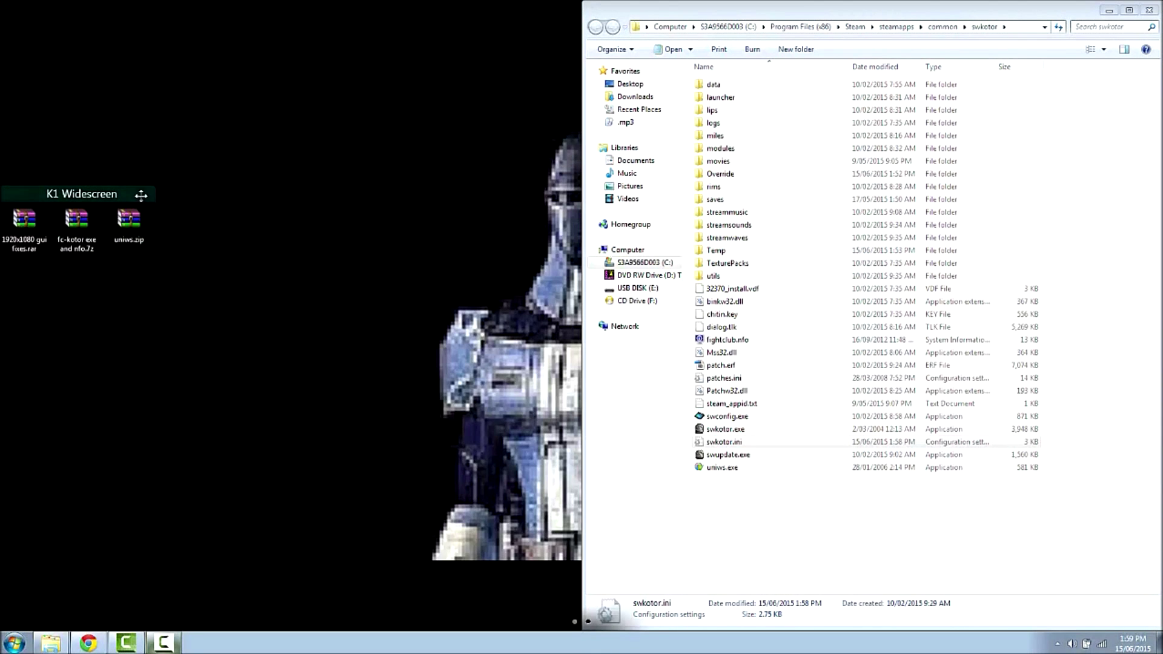
{"action": "double_click", "coordinate": [131, 221]}
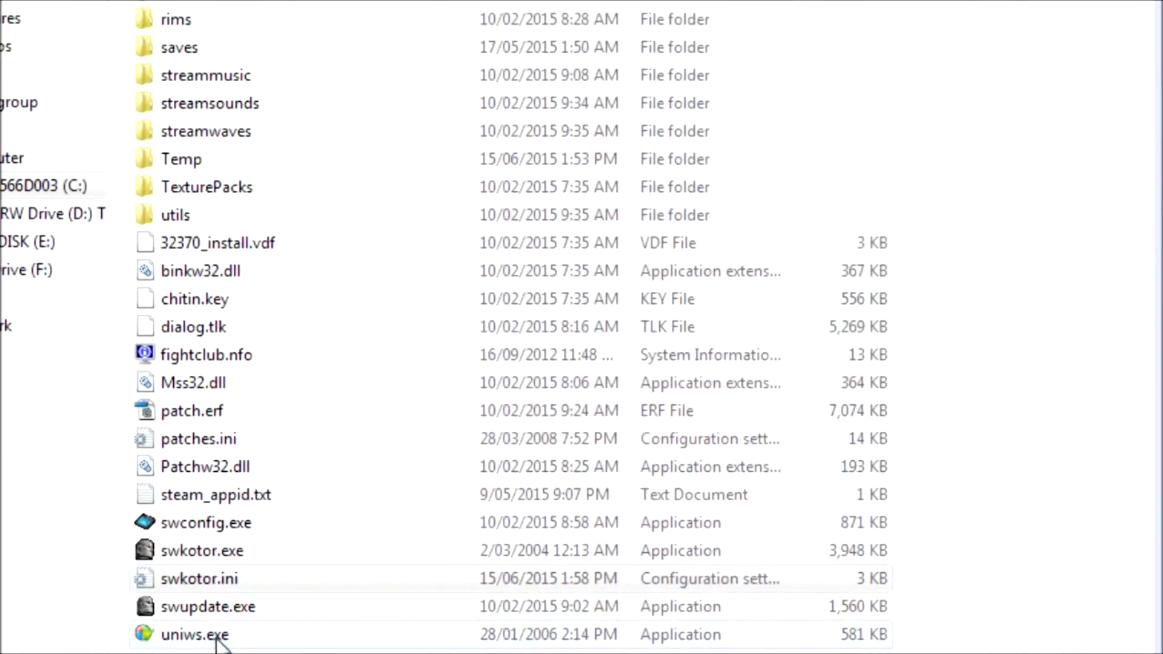
- Launch uniws.exe and choose Star Wars: KOTOR (1024x768 interface) as the game to patch
{"action": "double_click", "coordinate": [567, 518]}
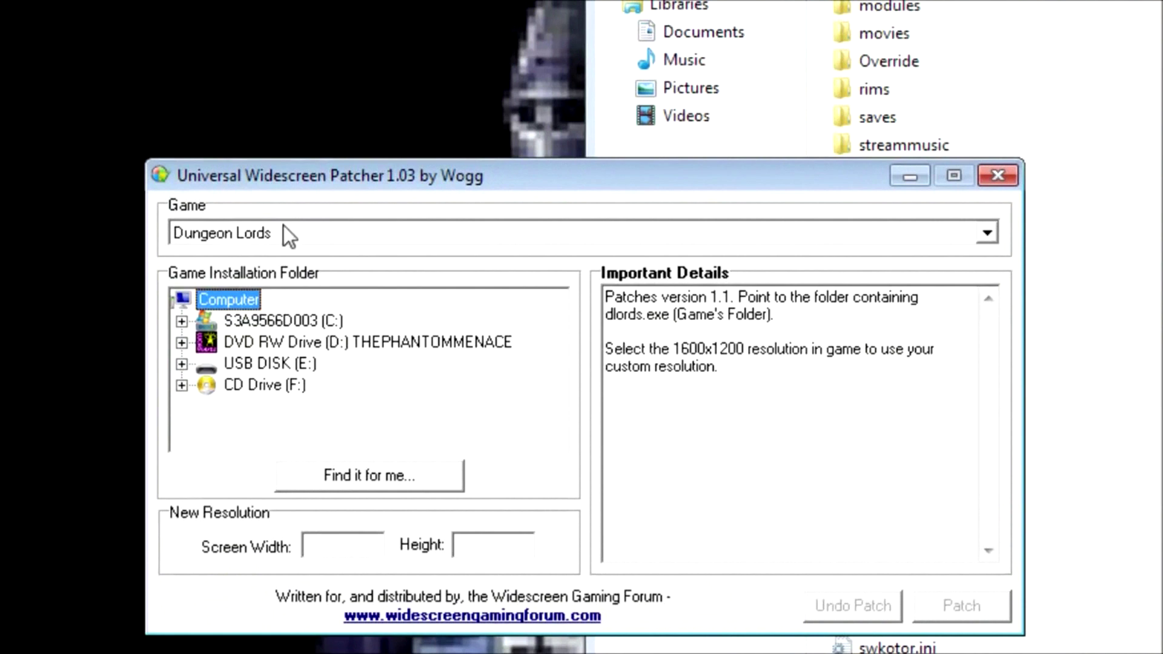
{"action": "left_click", "coordinate": [6, 185]}
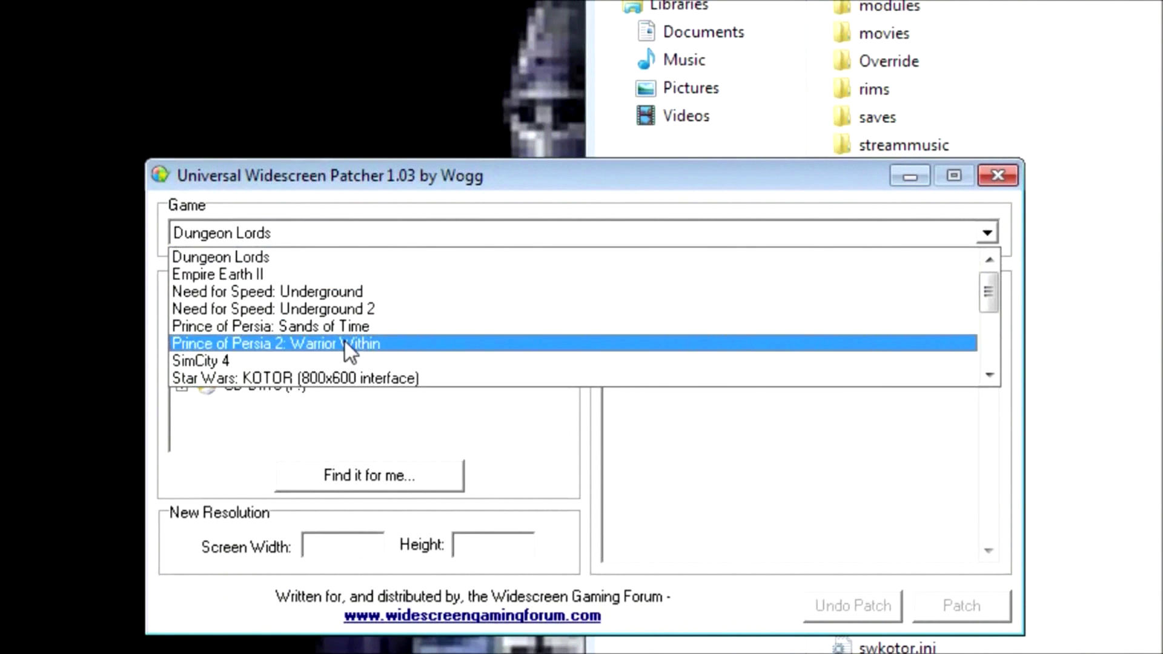
{"action": "scroll", "coordinate": [340, 333], "scroll_direction": "down", "scroll_amount": 1}
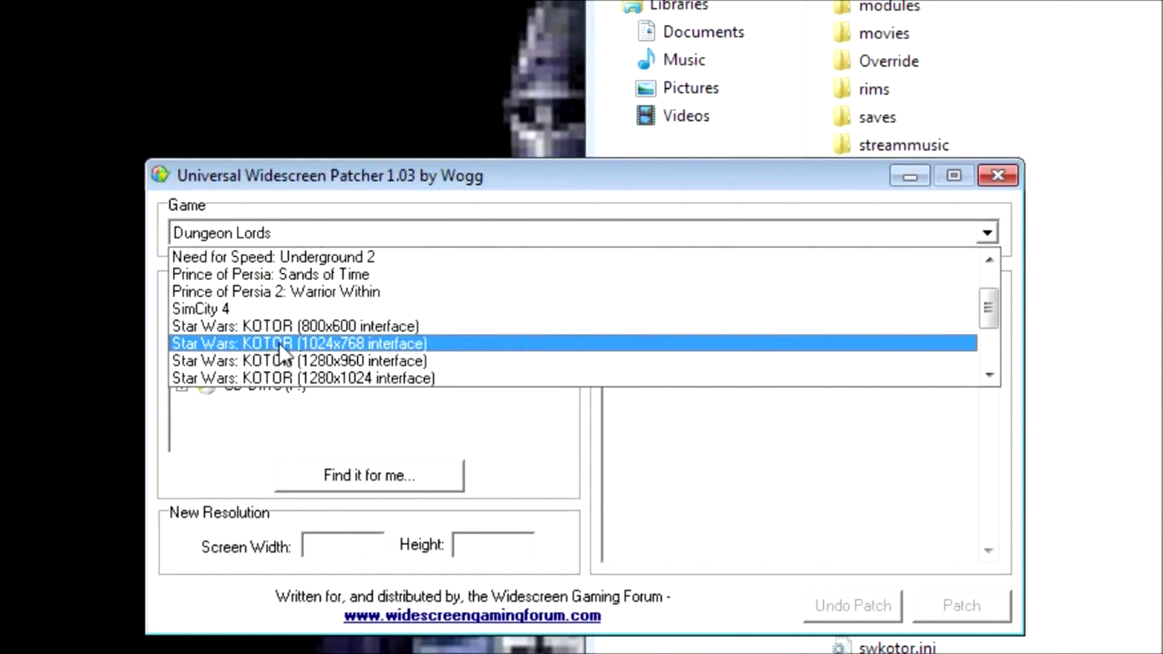
{"action": "left_click", "coordinate": [326, 344]}
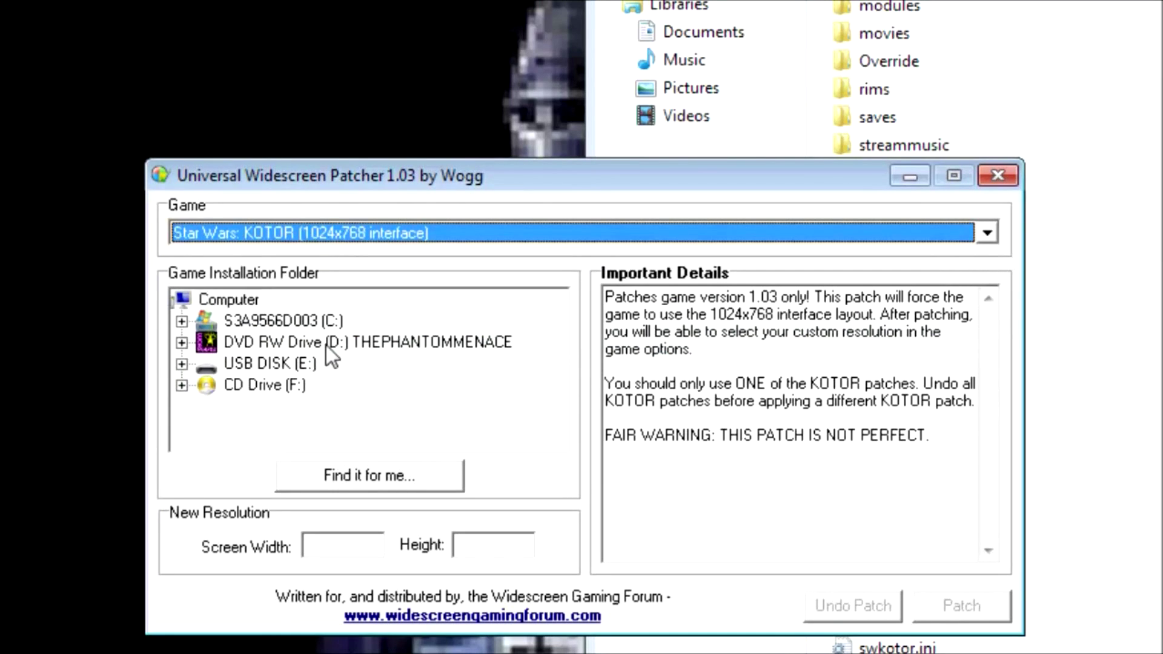
- Set the game installation folder to swkotor under Program Files (x86), Steam, steamapps, common on the C: drive
{"action": "double_click", "coordinate": [180, 309]}
{"action": "scroll", "coordinate": [313, 329], "scroll_direction": "down", "scroll_amount": 2}
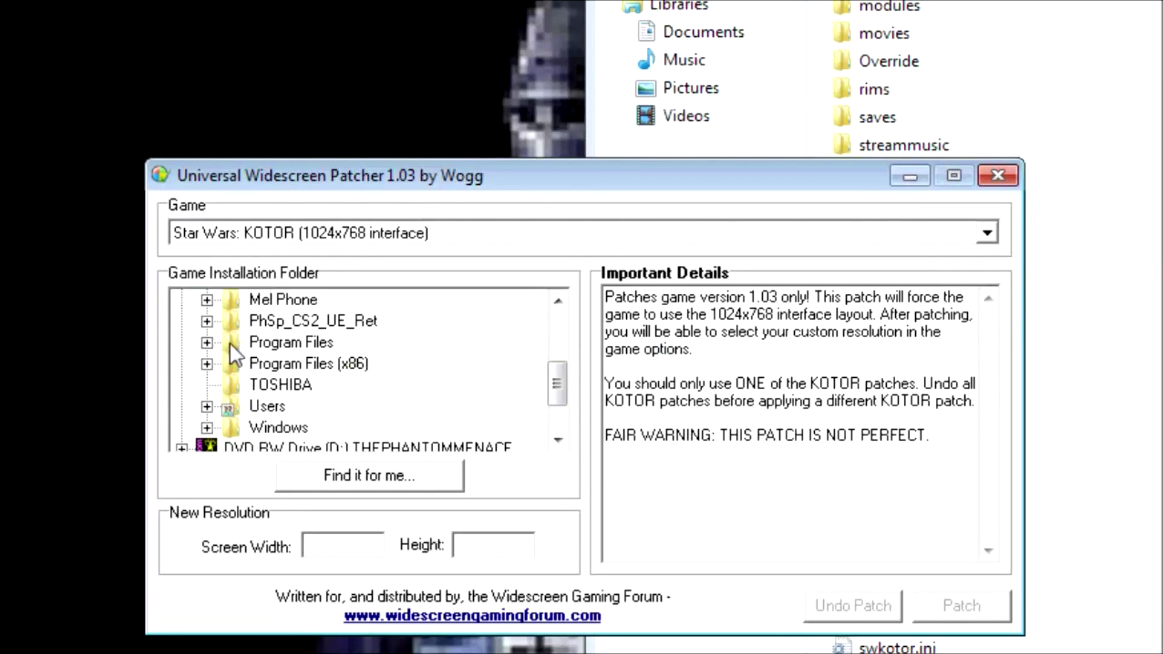
{"action": "left_click", "coordinate": [208, 363]}
{"action": "scroll", "coordinate": [286, 349], "scroll_direction": "down", "scroll_amount": 6}
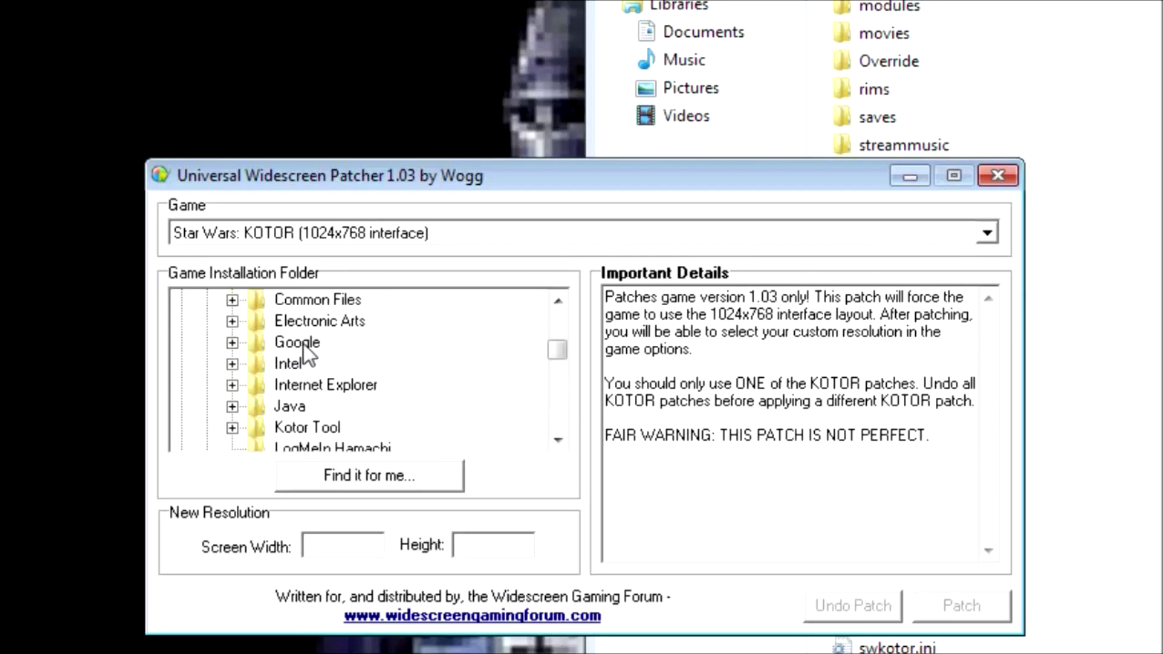
{"action": "scroll", "coordinate": [290, 395], "scroll_direction": "down", "scroll_amount": 6}
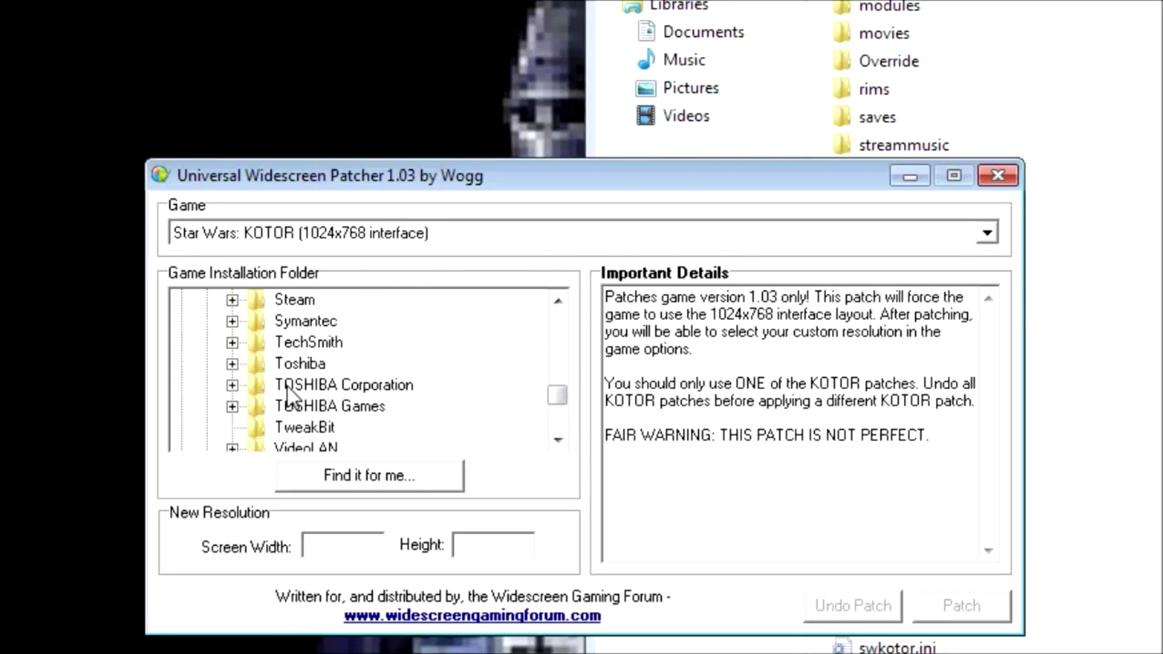
{"action": "left_click", "coordinate": [267, 297]}
{"action": "scroll", "coordinate": [321, 387], "scroll_direction": "down", "scroll_amount": 7}
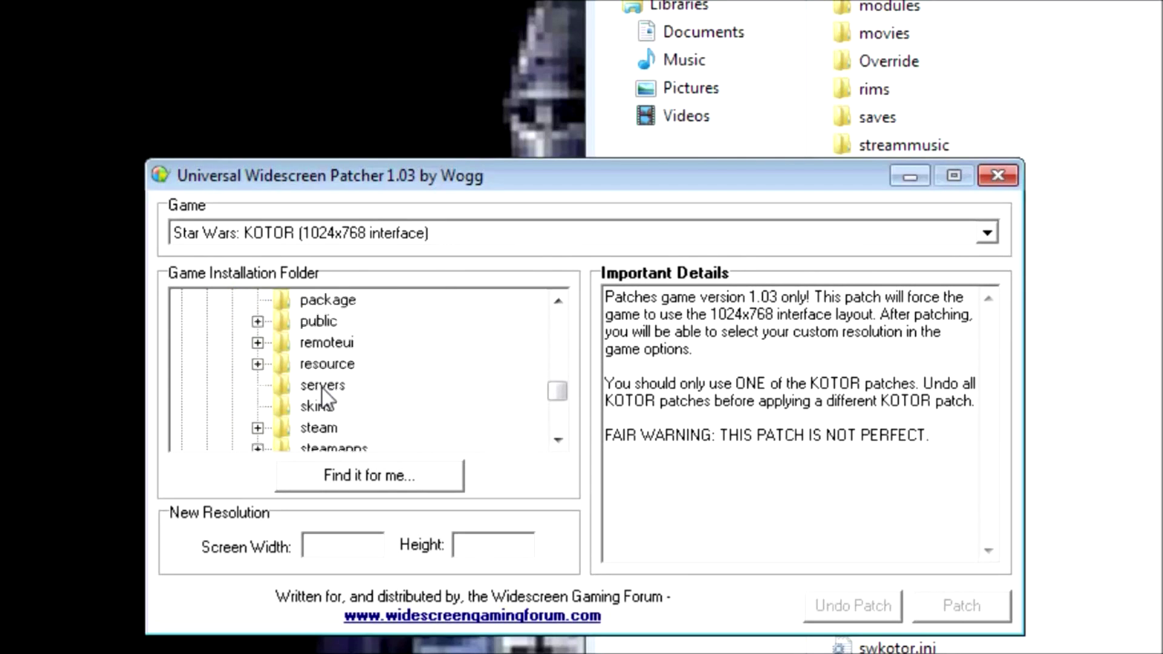
{"action": "double_click", "coordinate": [303, 323]}
{"action": "double_click", "coordinate": [310, 342]}
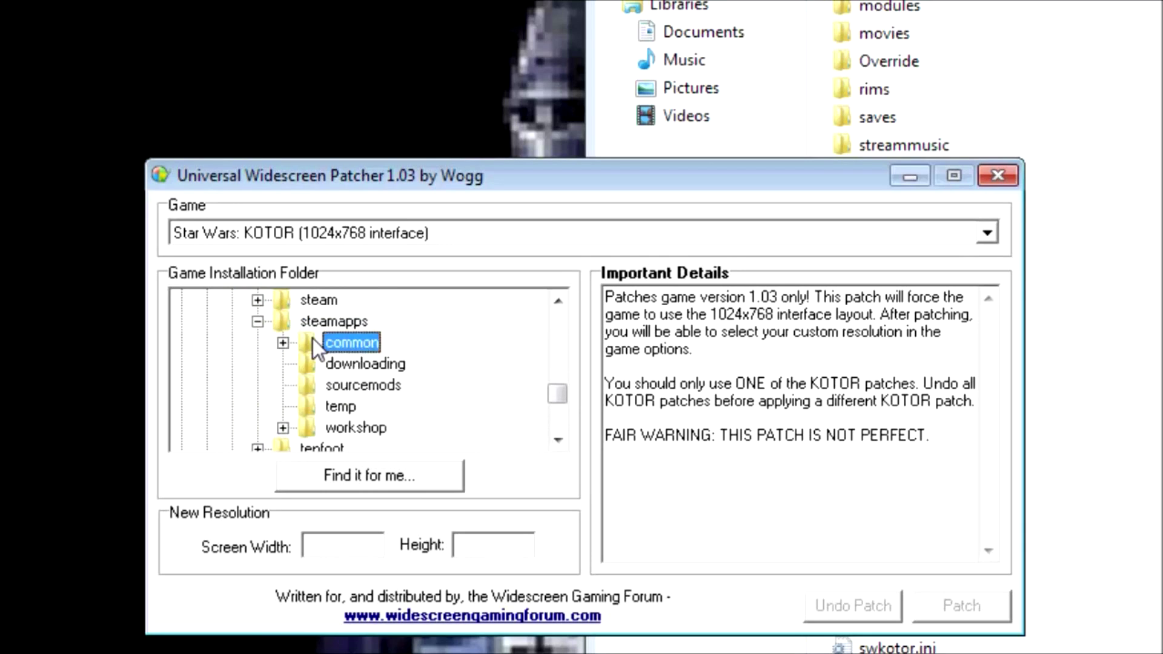
{"action": "scroll", "coordinate": [388, 354], "scroll_direction": "down", "scroll_amount": 4}
{"action": "double_click", "coordinate": [369, 319]}
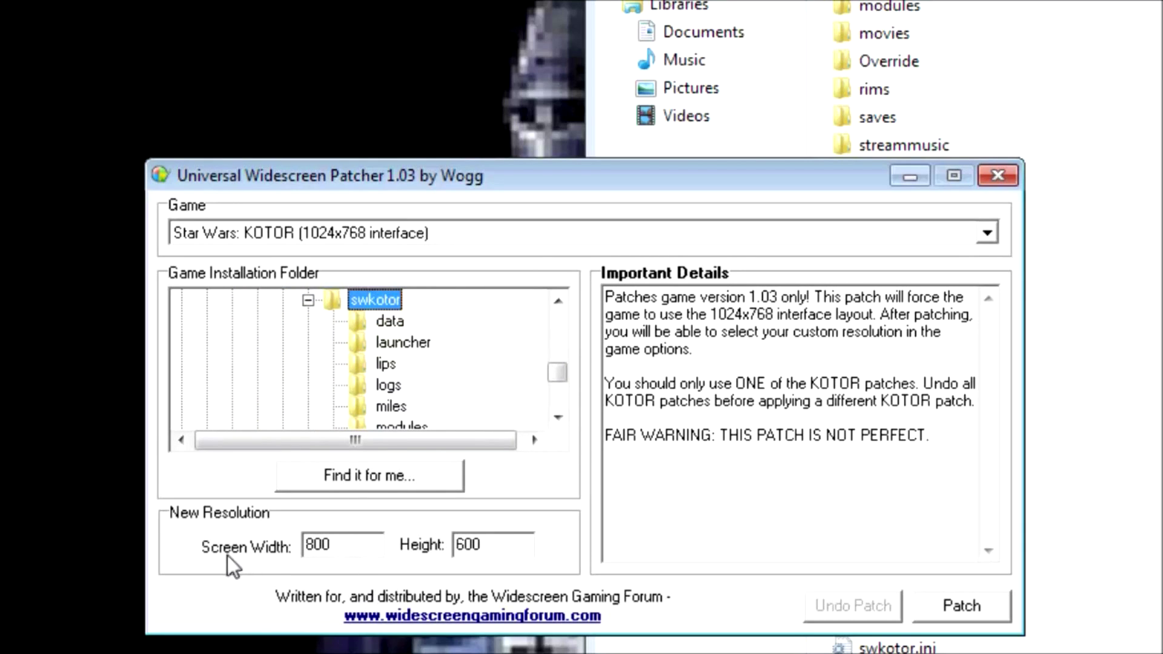
- Set the new resolution to 1920 wide by 1080 high, patch the game and close the patcher
{"action": "double_click", "coordinate": [333, 546]}
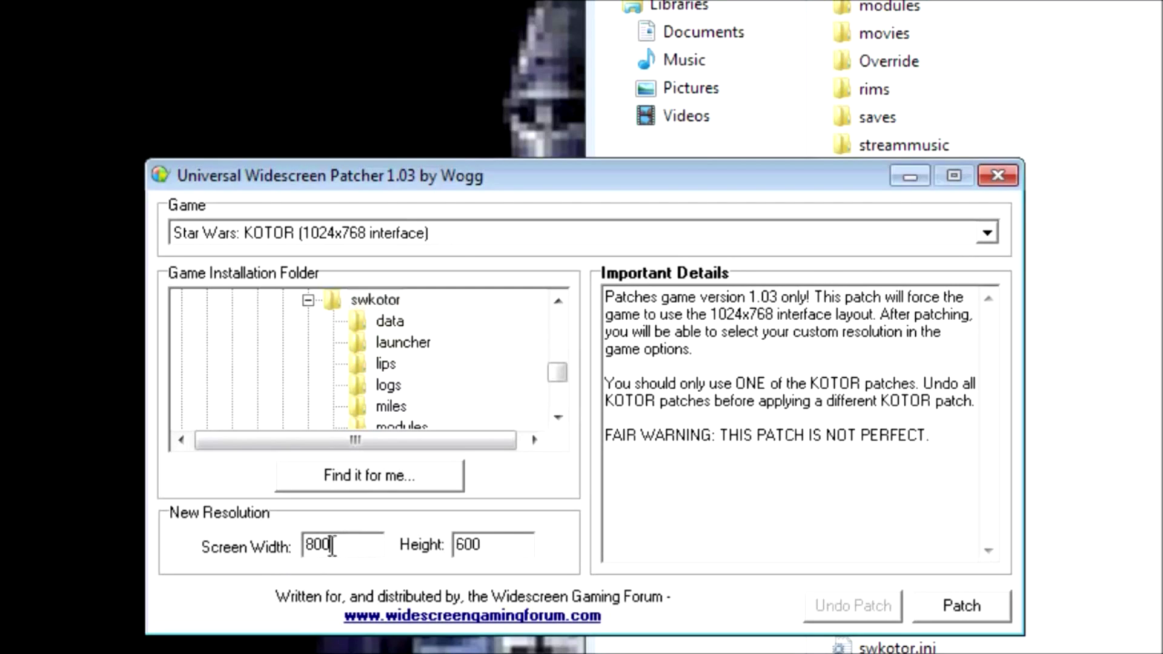
{"action": "type", "text": "1920"}
{"action": "left_click_drag", "start_coordinate": [483, 545], "coordinate": [401, 542]}
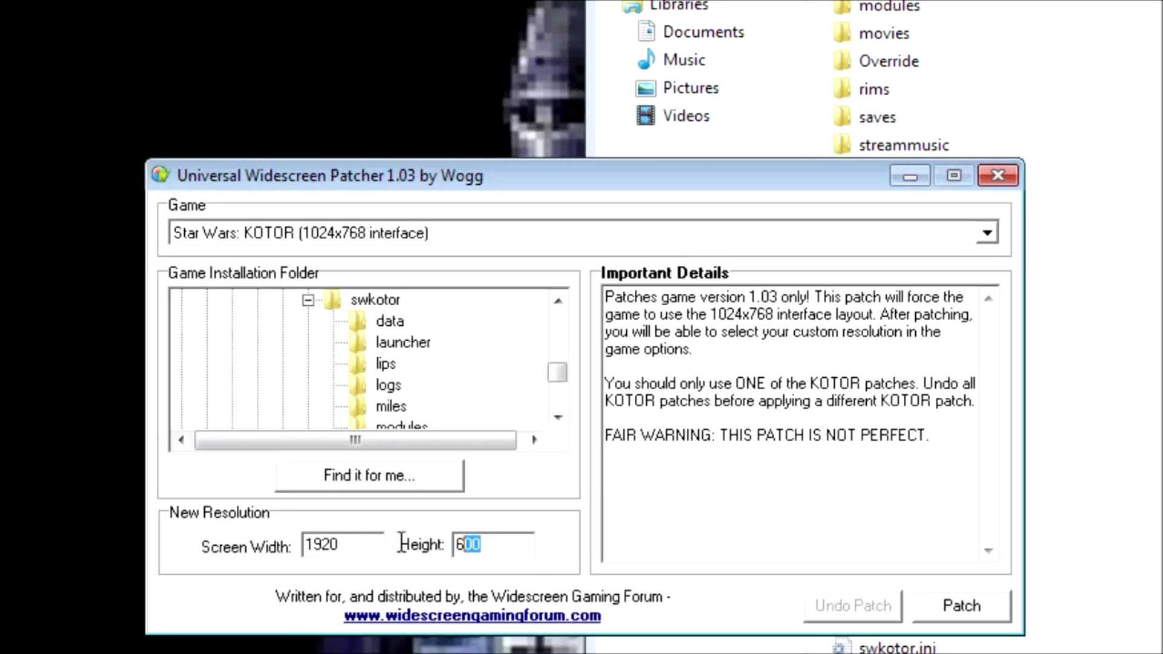
{"action": "type", "text": "1080"}
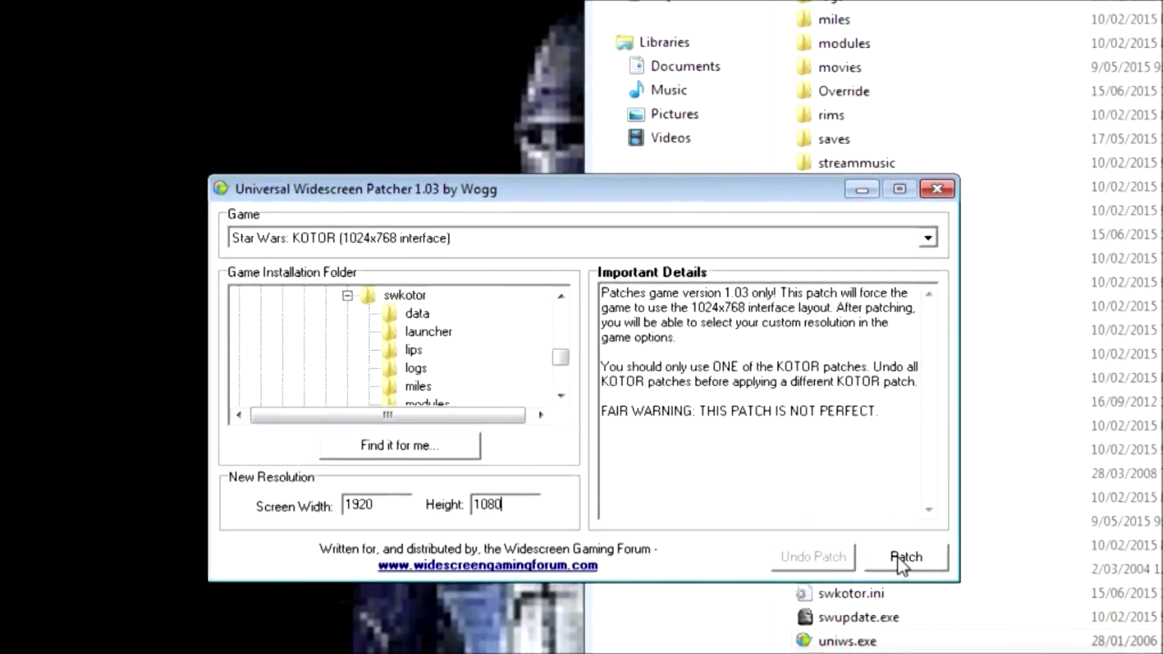
{"action": "left_click", "coordinate": [897, 555]}
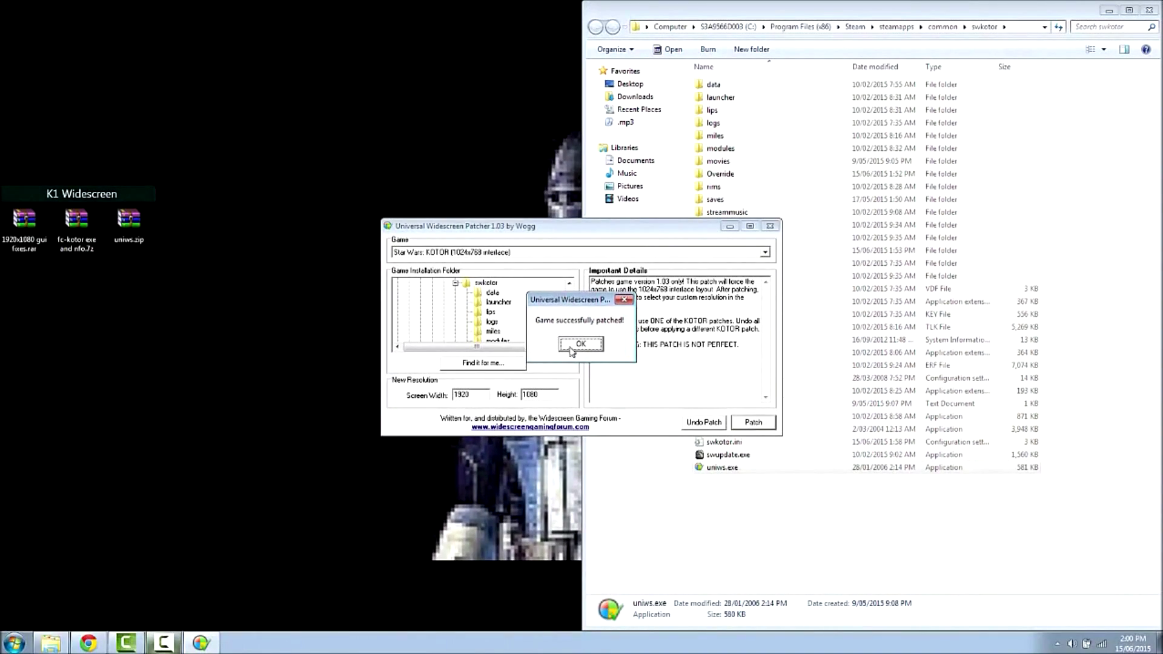
{"action": "left_click", "coordinate": [572, 346]}
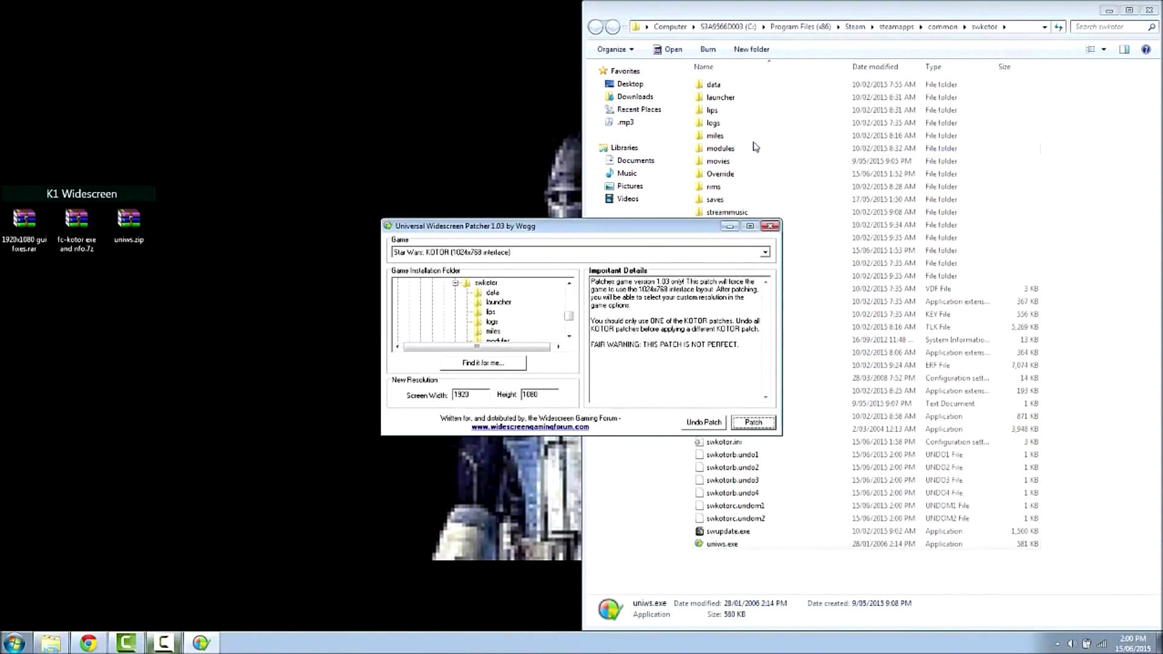
{"action": "left_click", "coordinate": [770, 225]}
- Move all files from the 1920x1080 gui fixes.rar archive into the Override folder, replacing existing ones, and close both windows
{"action": "double_click", "coordinate": [24, 219]}
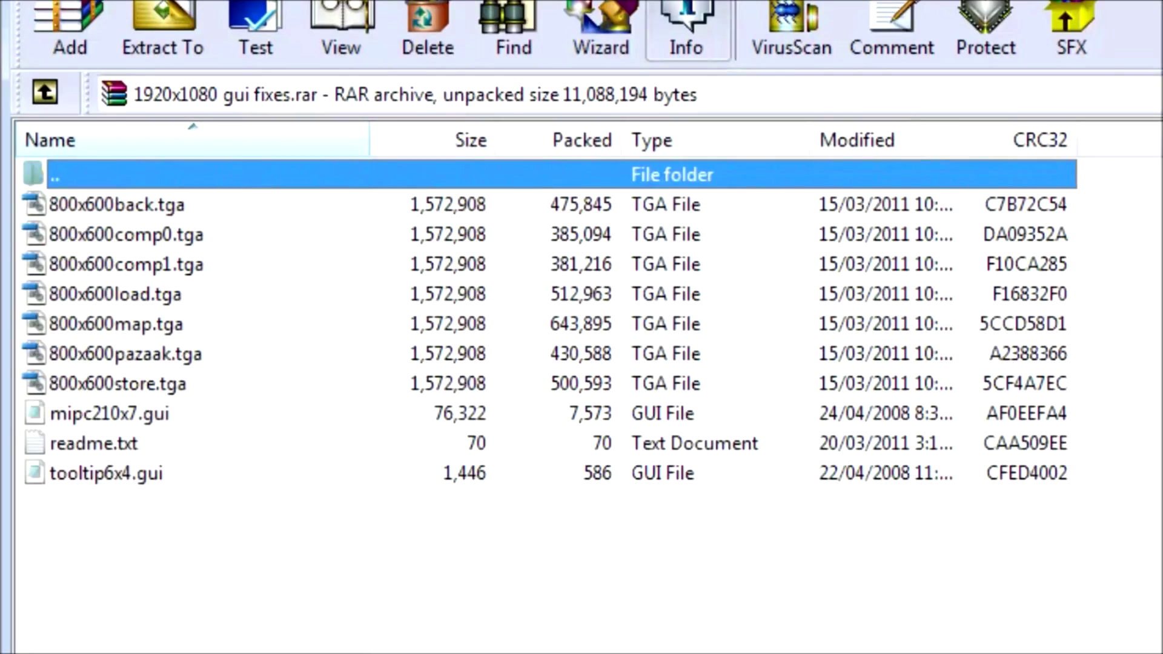
{"action": "left_click_drag", "start_coordinate": [206, 582], "coordinate": [727, 173]}
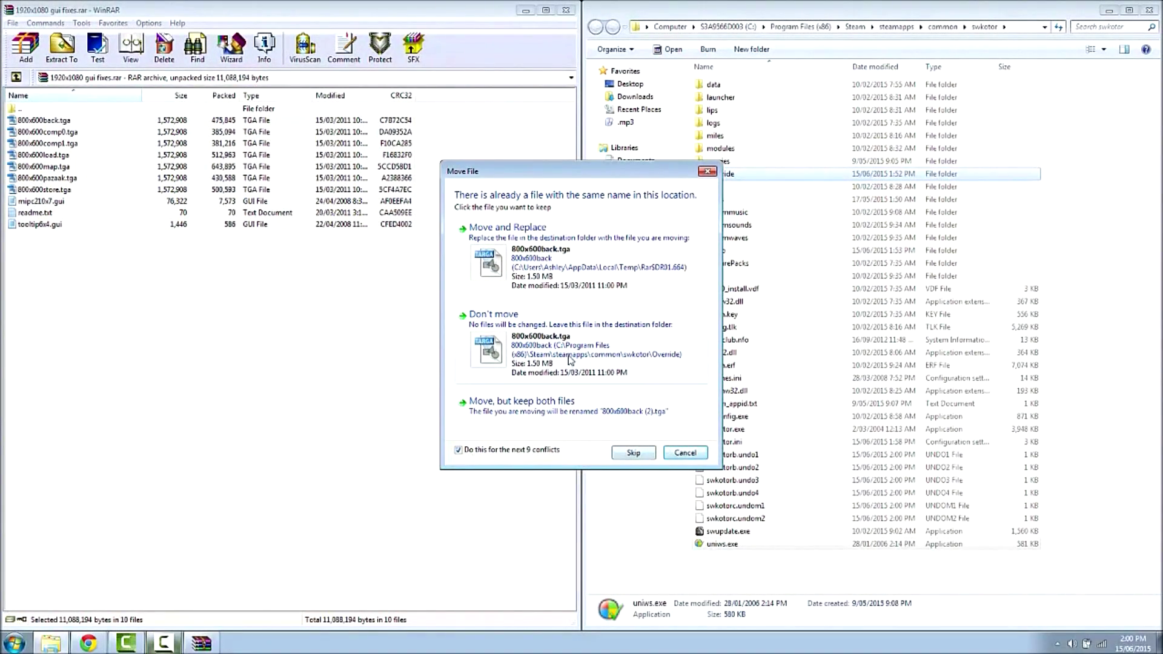
{"action": "left_click", "coordinate": [551, 238]}
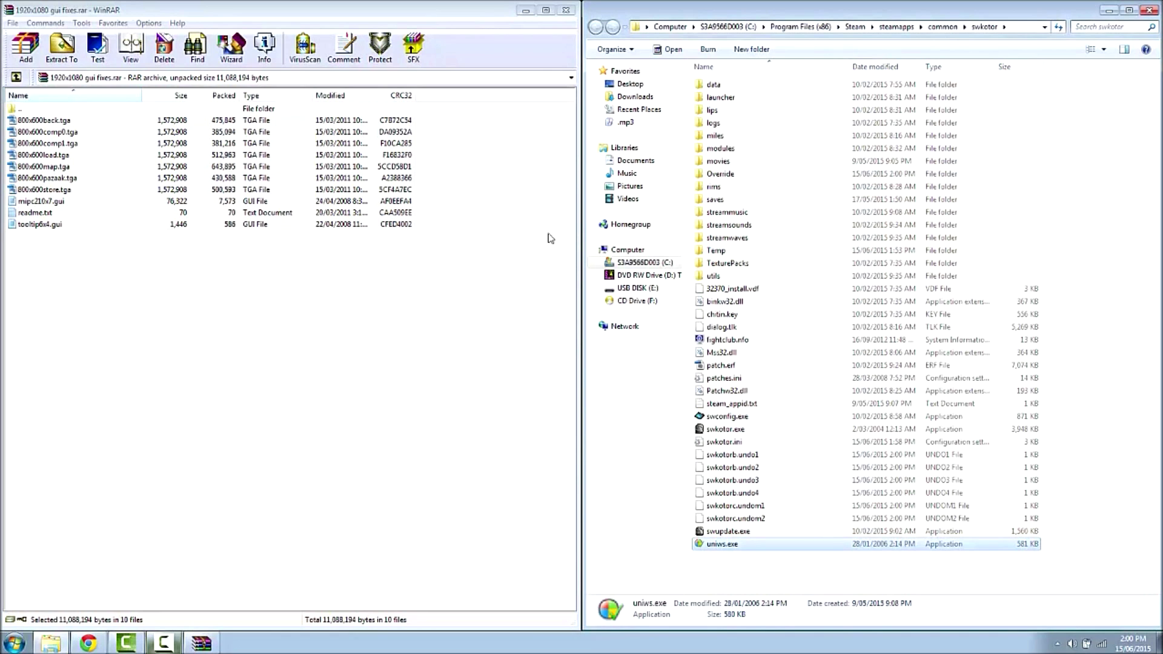
{"action": "left_click", "coordinate": [566, 10]}
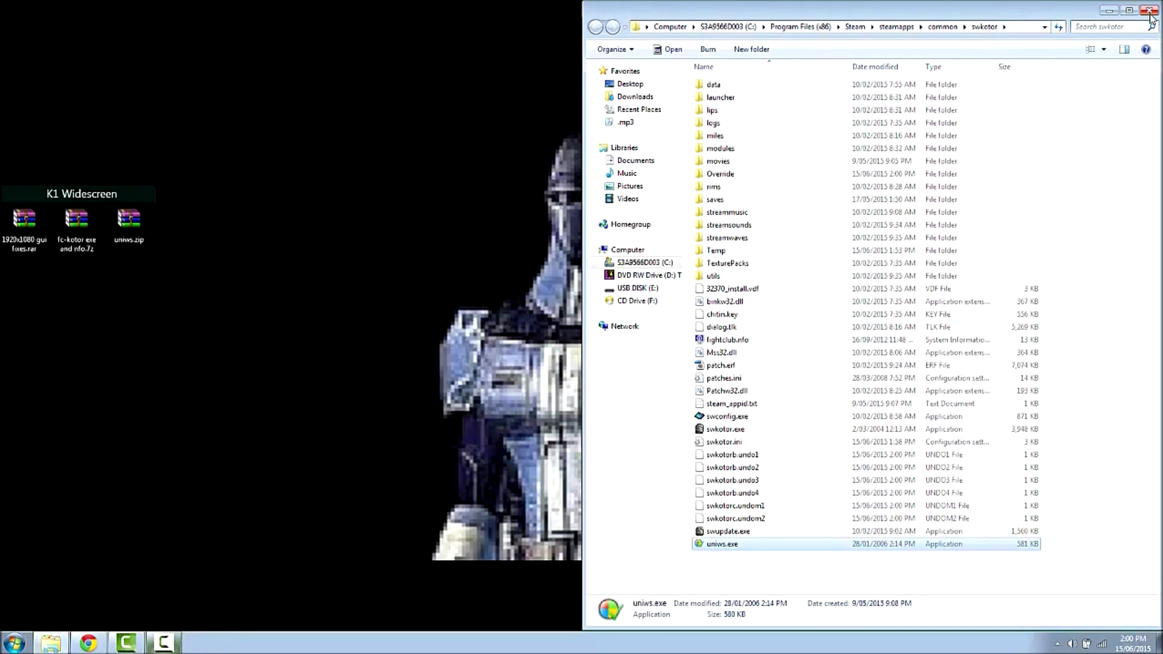
{"action": "left_click", "coordinate": [1150, 10]}
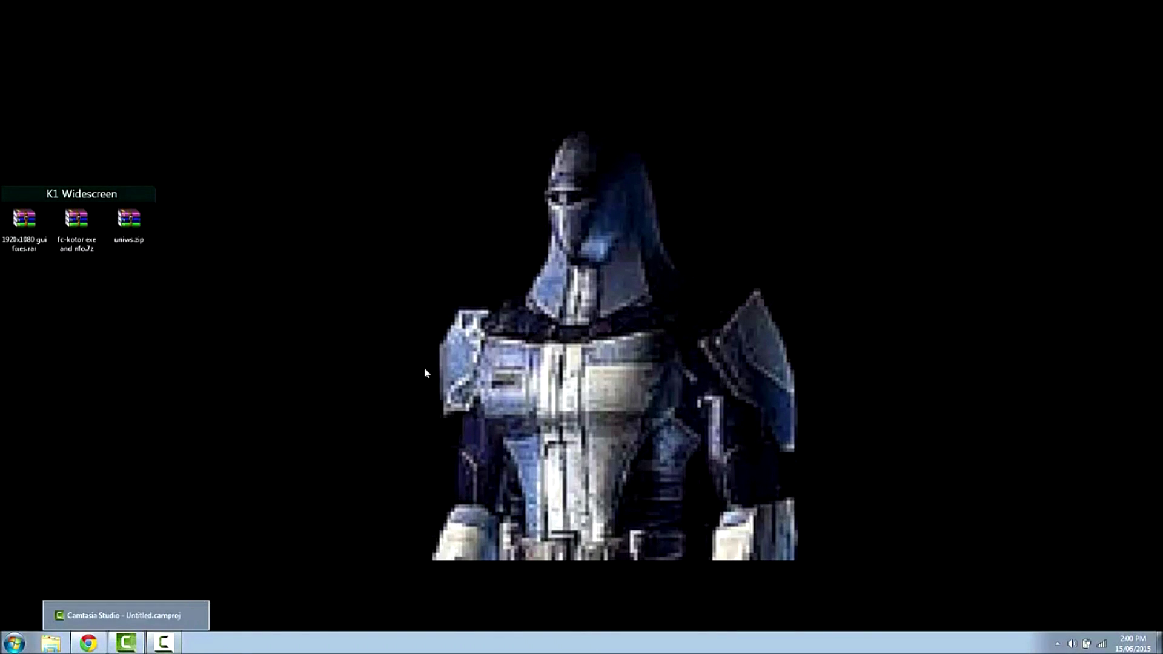
{"action": "left_click", "coordinate": [163, 642]}
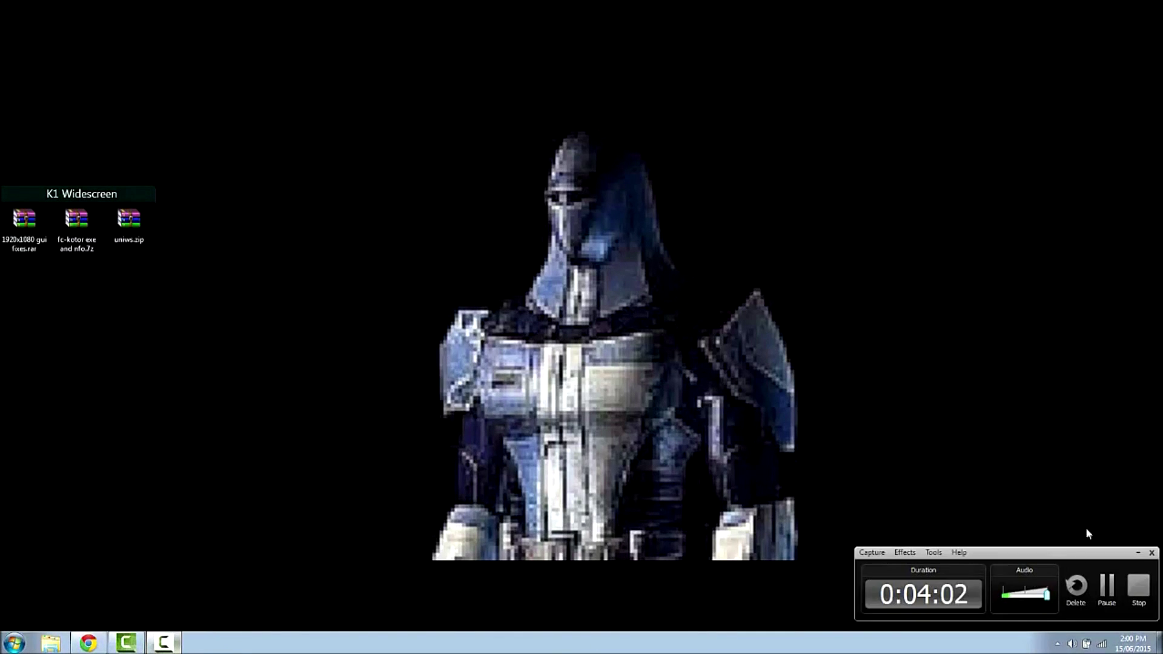
{"action": "left_click", "coordinate": [1111, 592]}
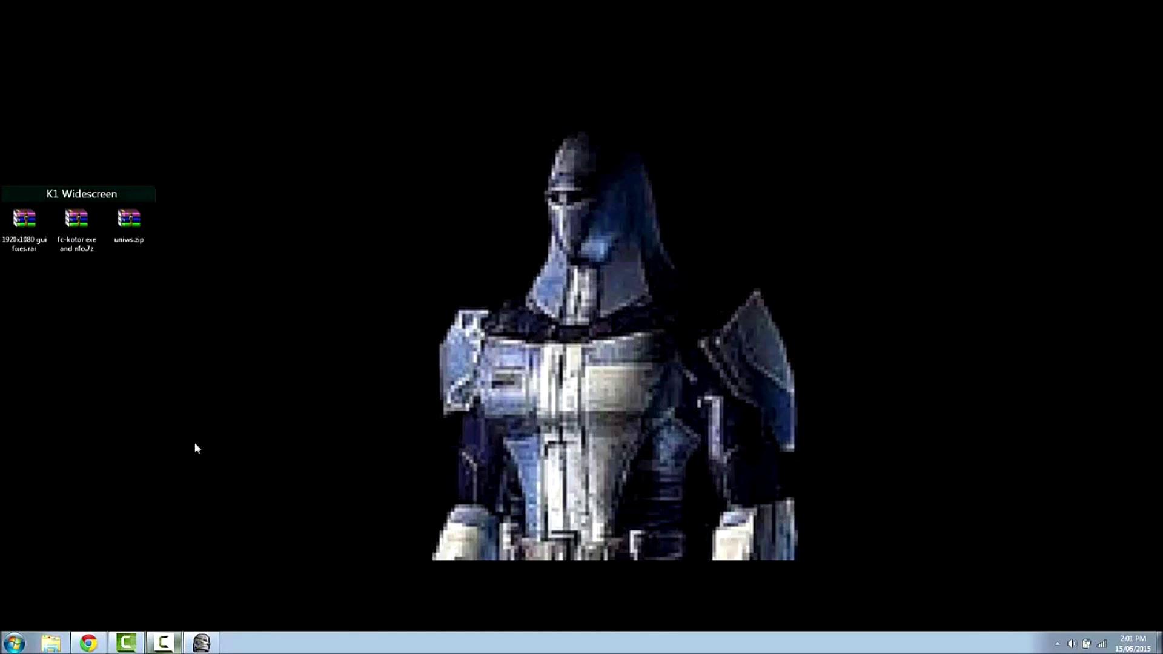
- Show the hidden desktop groups and open the swkotor folder from the K1 group in a maximized window
{"action": "double_click", "coordinate": [299, 432]}
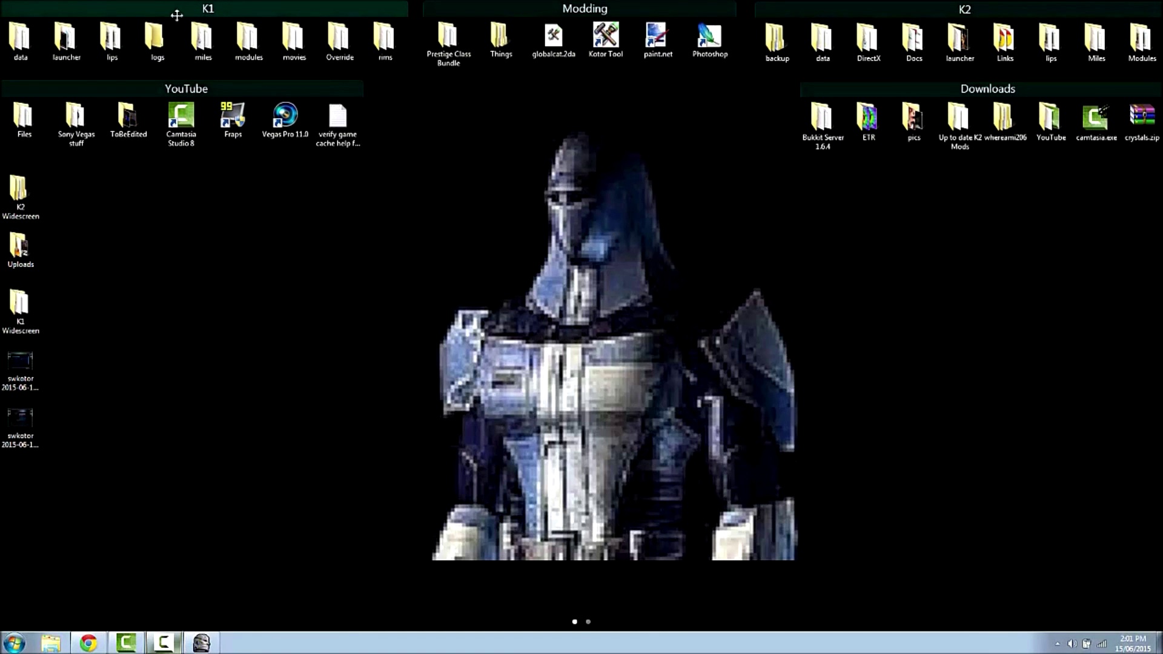
{"action": "double_click", "coordinate": [157, 11]}
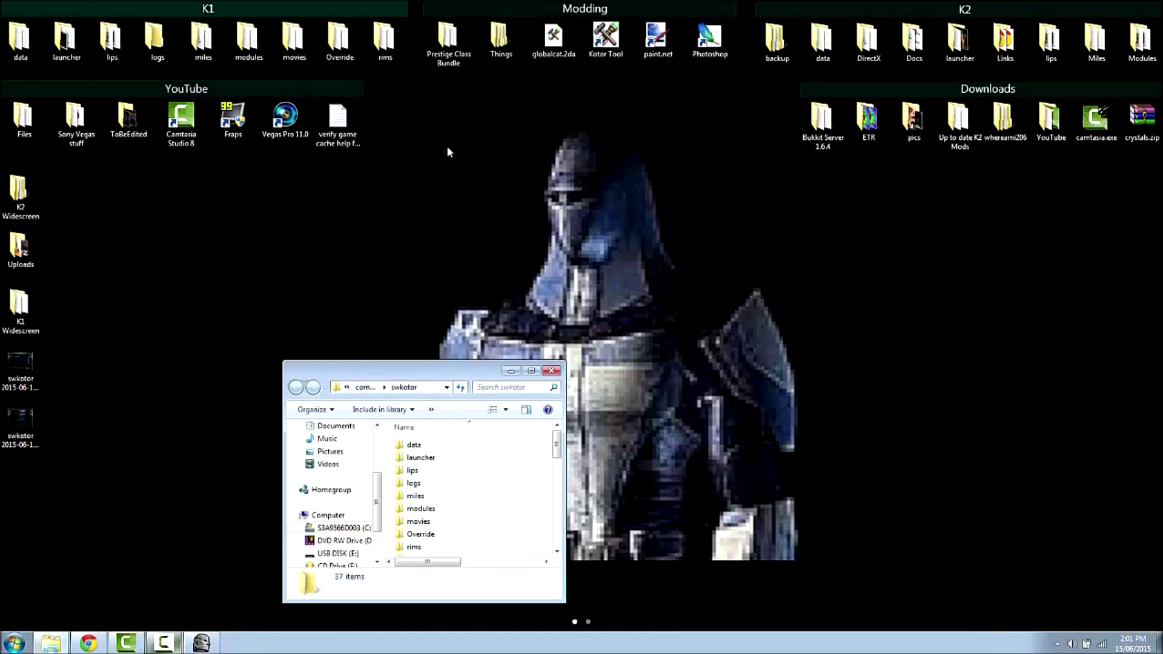
{"action": "left_click", "coordinate": [531, 371]}
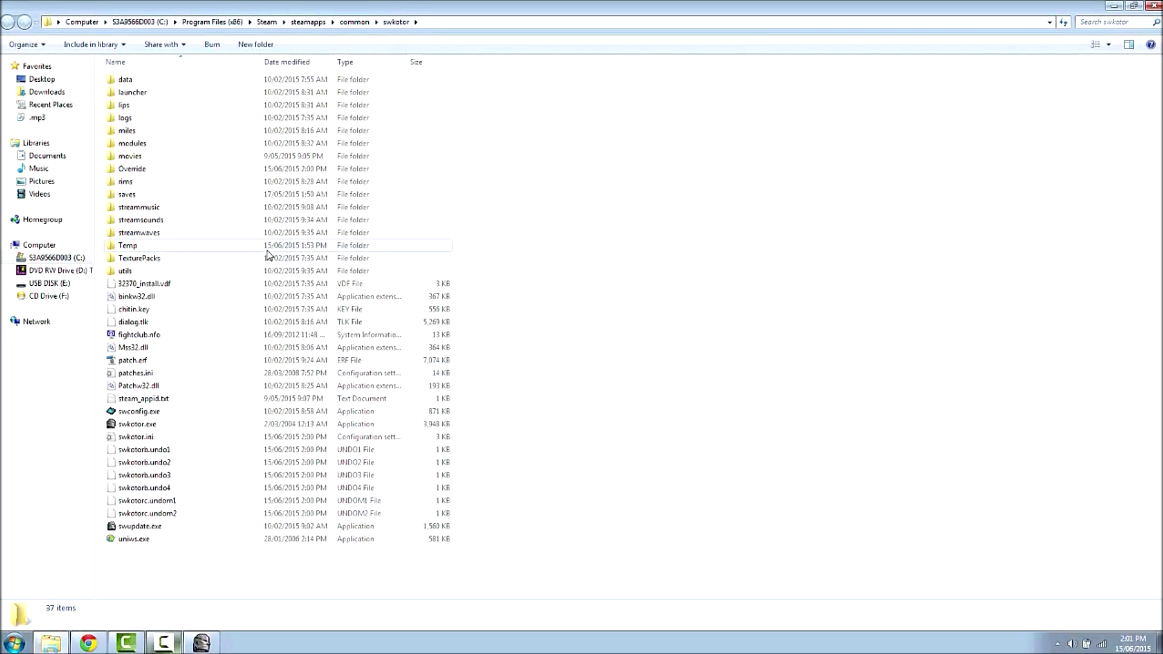
- Set Height to 1080 and Width to 1920 under Graphics Options in swkotor.ini, save it and close the folder
{"action": "double_click", "coordinate": [136, 437]}
{"action": "scroll", "coordinate": [221, 294], "scroll_direction": "down", "scroll_amount": 18}
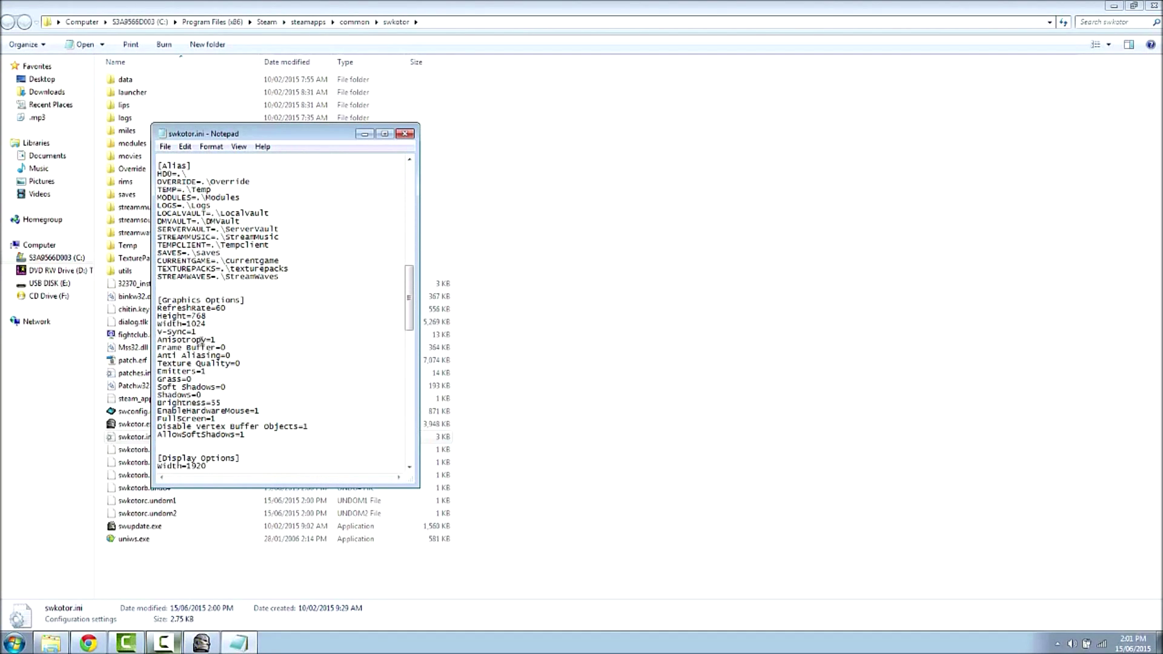
{"action": "scroll", "coordinate": [233, 428], "scroll_direction": "down", "scroll_amount": 3}
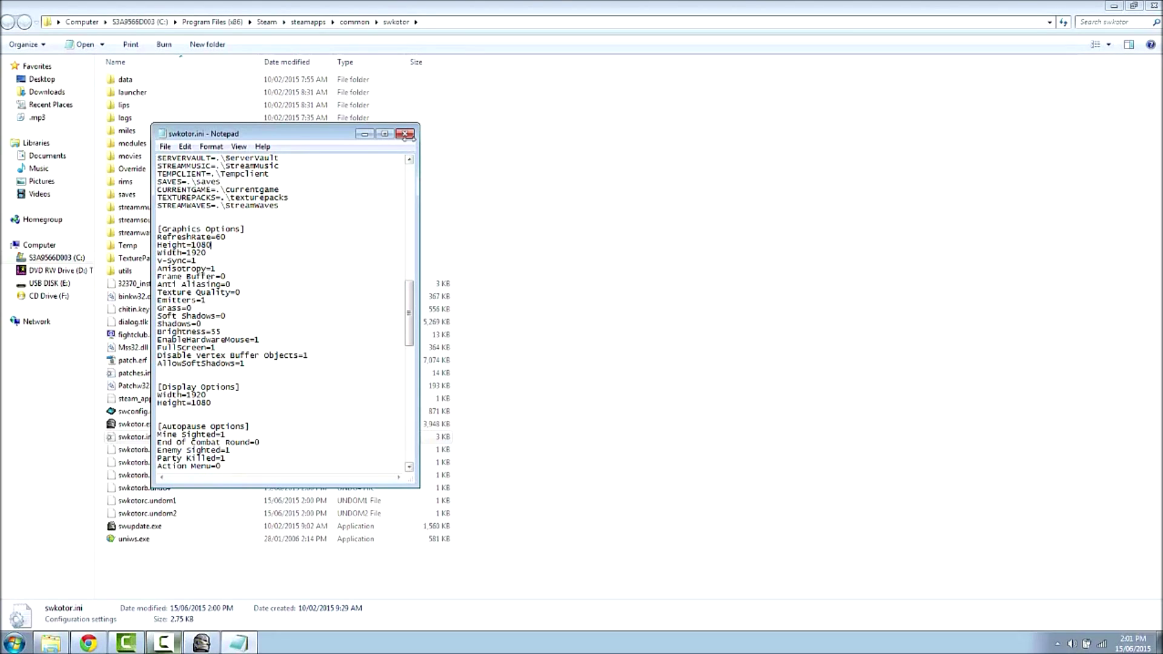
{"action": "left_click", "coordinate": [405, 133]}
{"action": "left_click", "coordinate": [553, 335]}
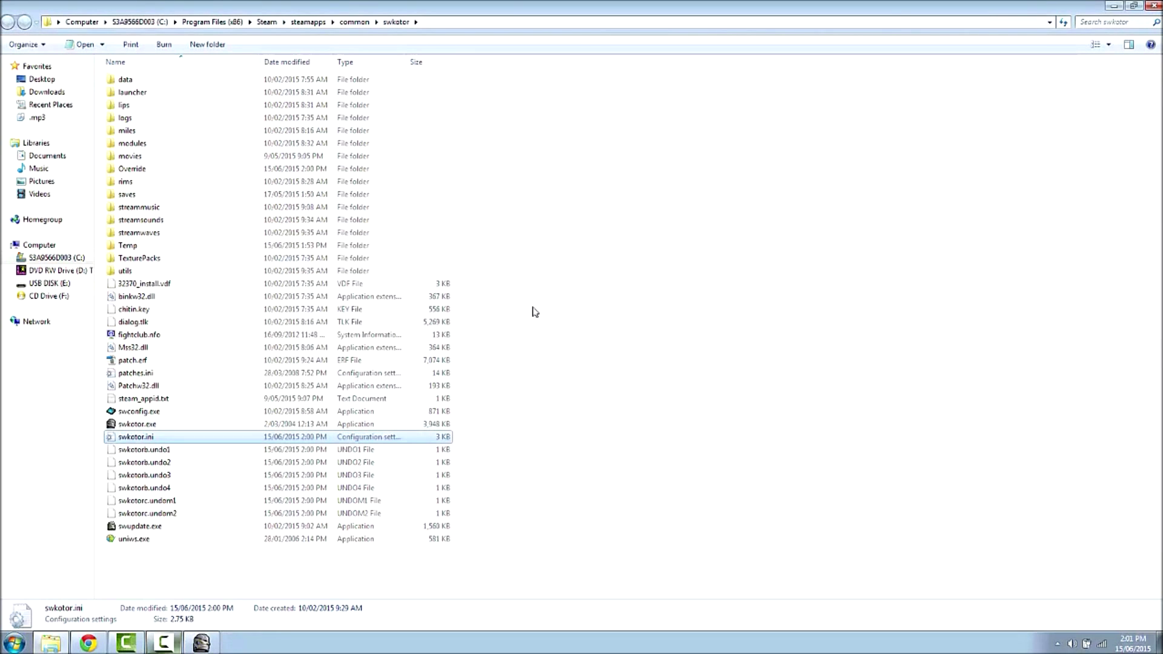
{"action": "left_click", "coordinate": [1155, 6]}
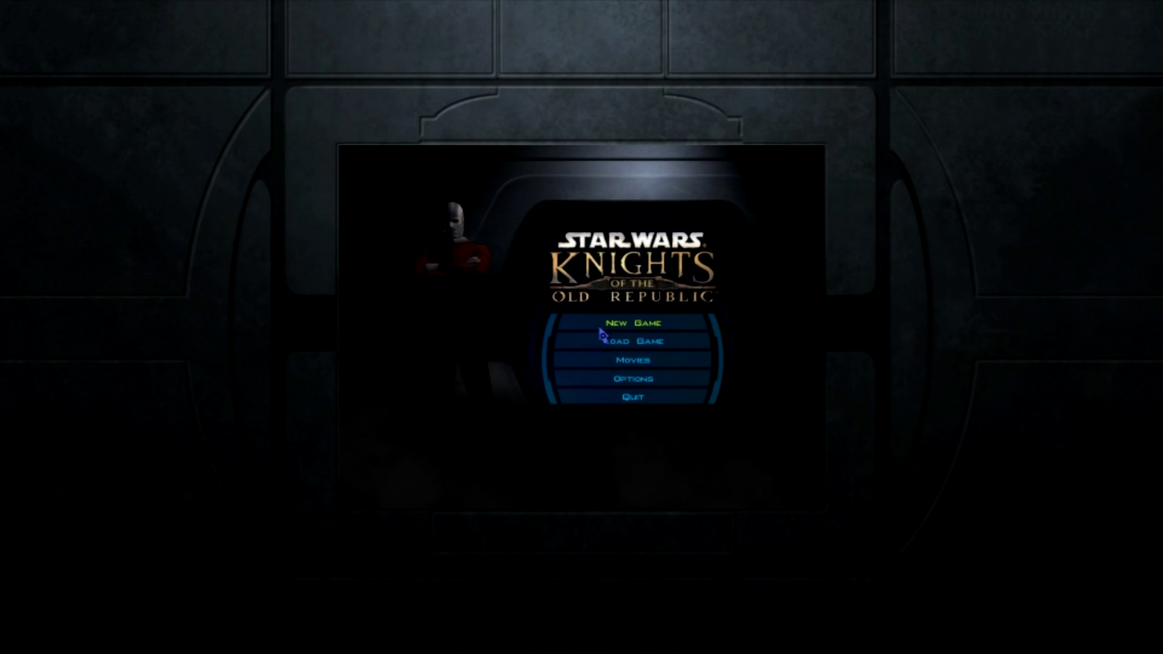
- In the game's advanced graphics options, set texture quality to High, anti-aliasing to 8 sample AA and anisotropy to 8X, and accept
{"action": "left_click", "coordinate": [657, 380]}
{"action": "left_click", "coordinate": [515, 363]}
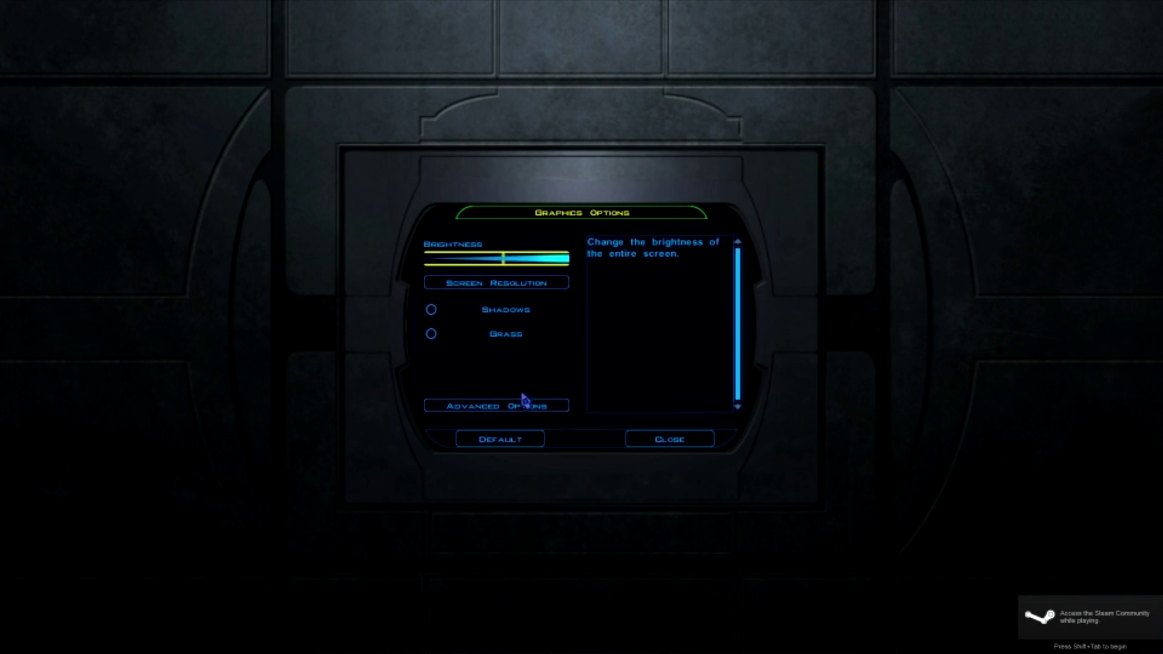
{"action": "left_click", "coordinate": [488, 404]}
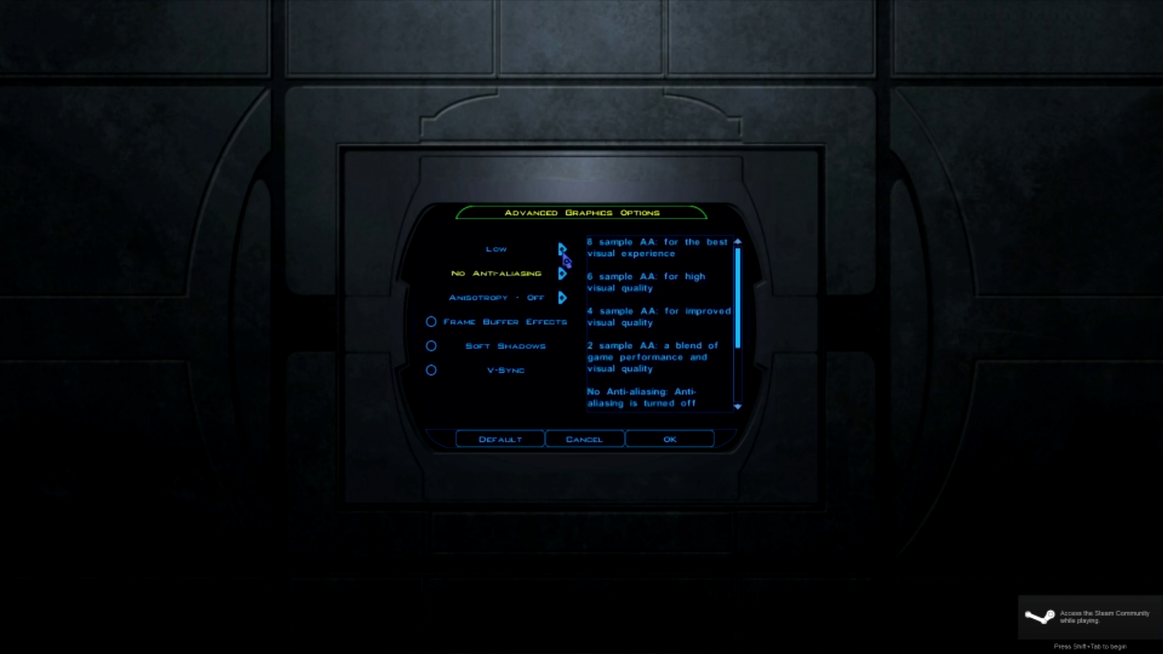
{"action": "left_click", "coordinate": [563, 250]}
{"action": "left_click", "coordinate": [563, 251]}
{"action": "left_click", "coordinate": [563, 274]}
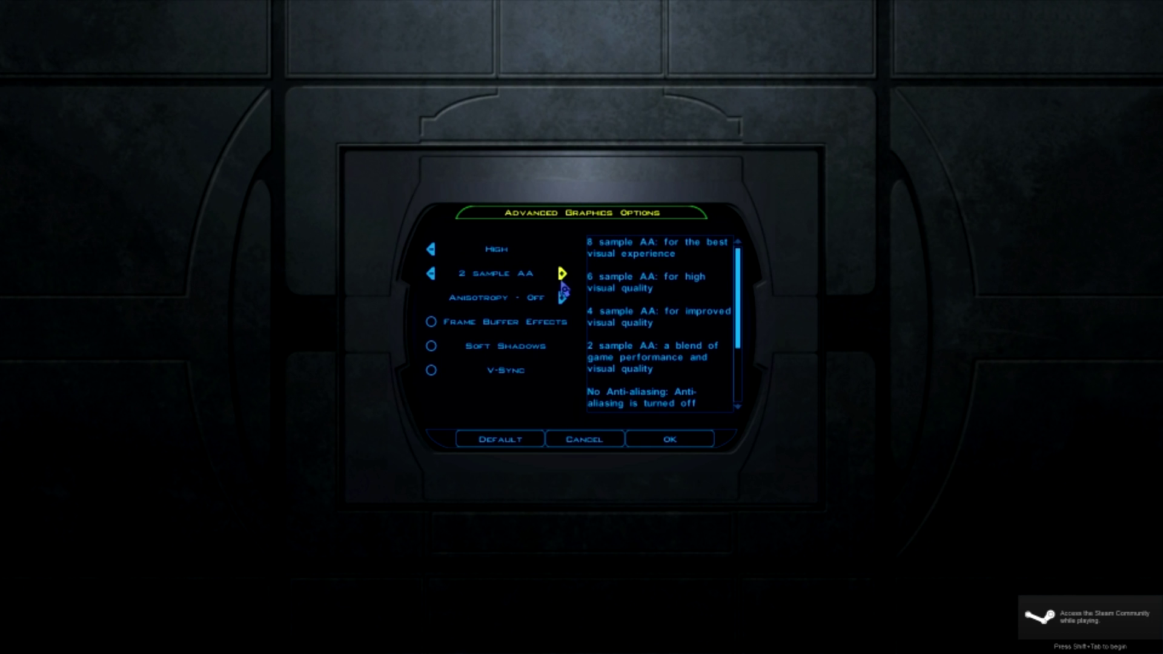
{"action": "left_click", "coordinate": [563, 298]}
{"action": "left_click", "coordinate": [563, 298]}
{"action": "left_click", "coordinate": [563, 297]}
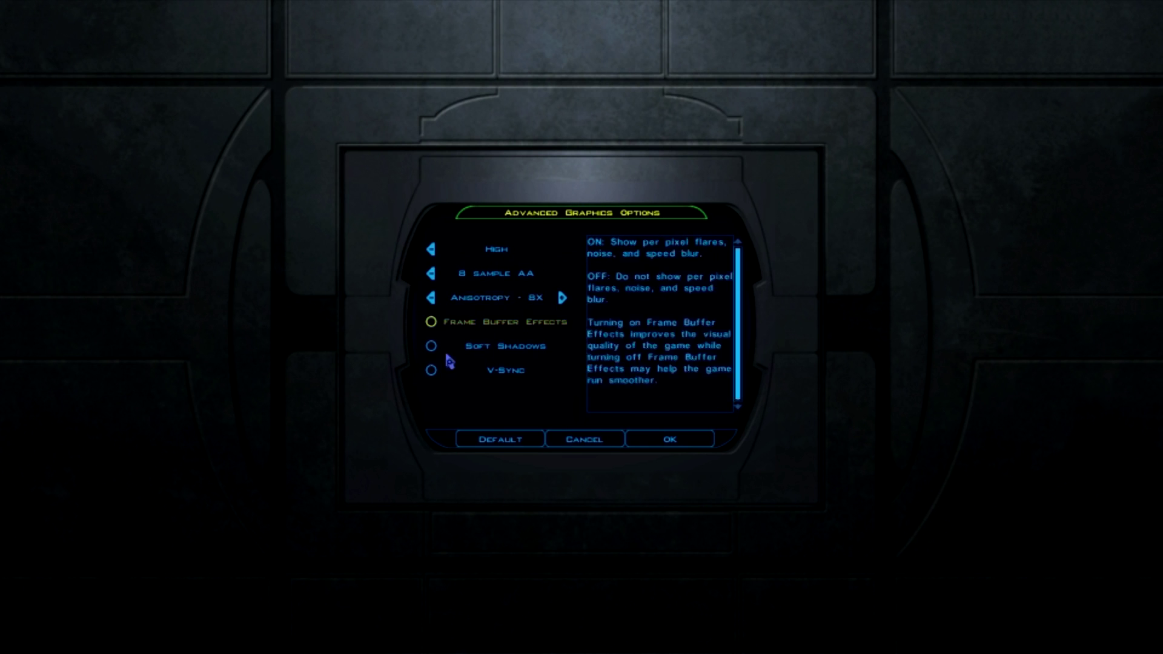
{"action": "left_click", "coordinate": [659, 447]}
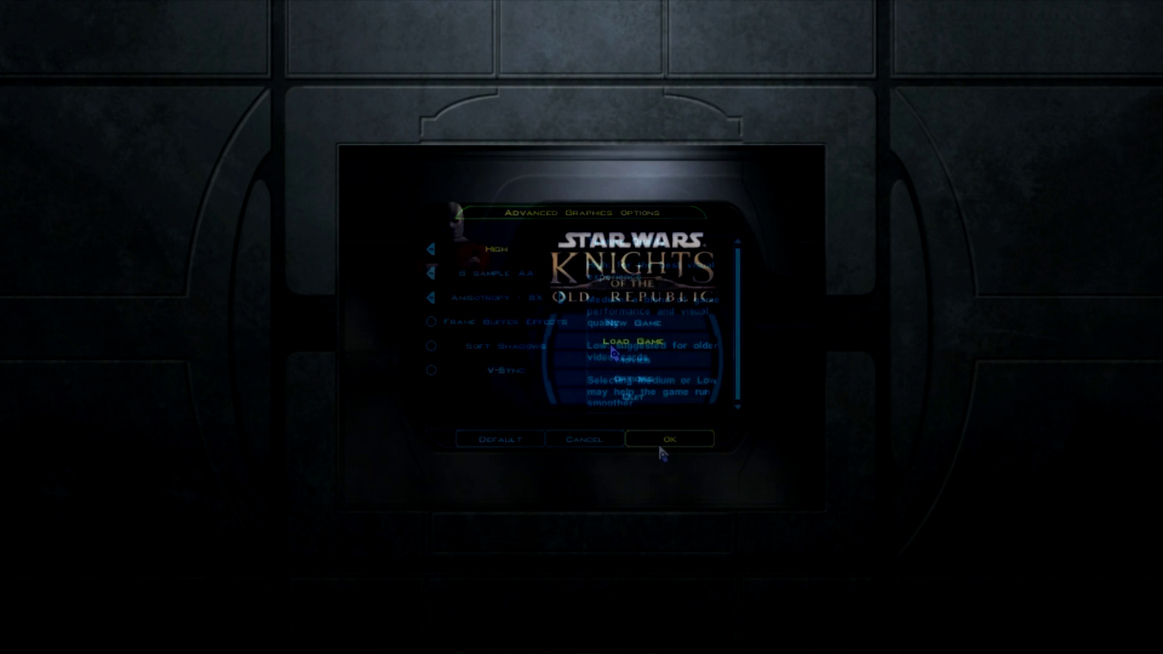
- Load the Quick Save aboard the Ebon Hawk and walk around the ship to check the widescreen display
{"action": "left_click", "coordinate": [613, 347]}
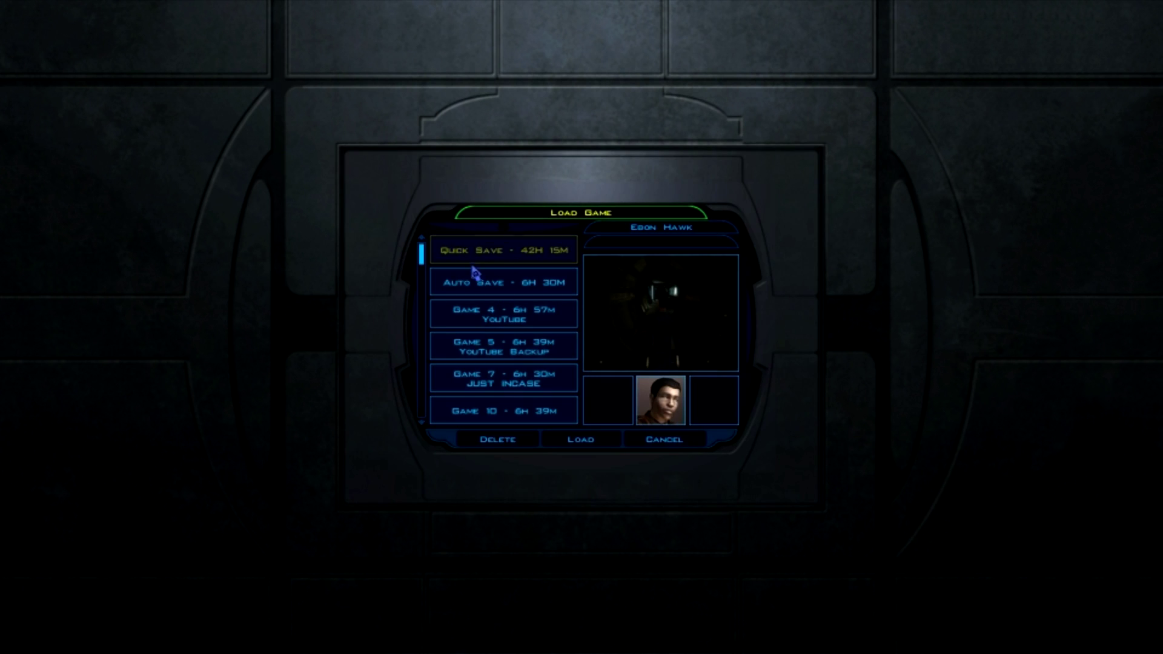
{"action": "left_click", "coordinate": [552, 445]}
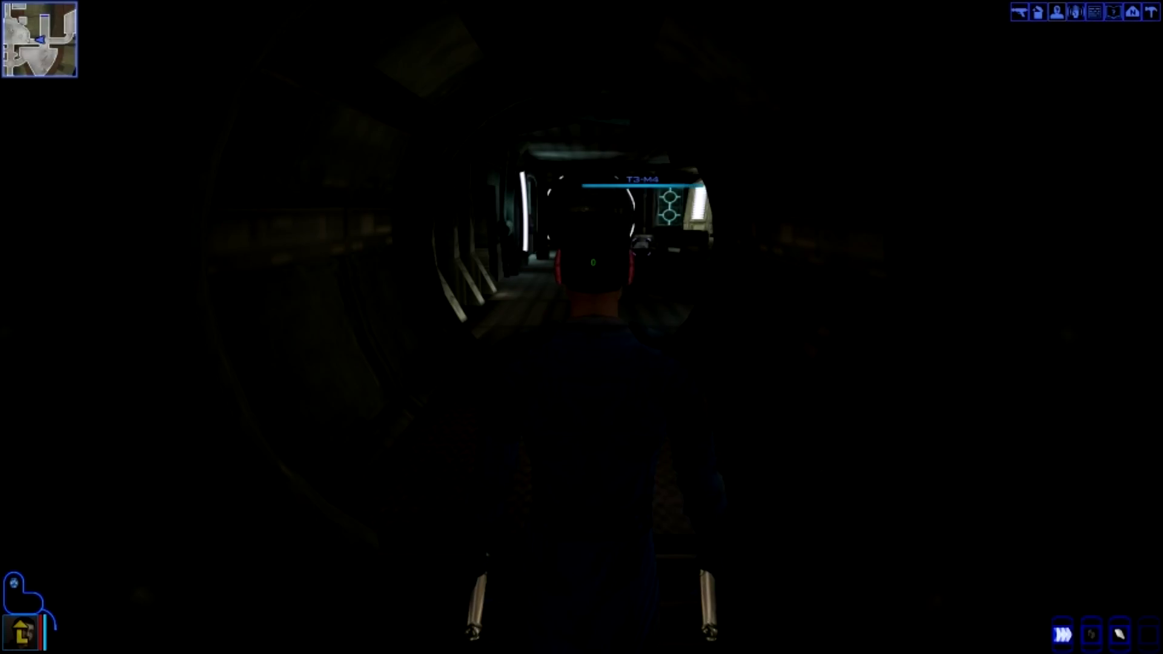
{"action": "key", "text": "w"}
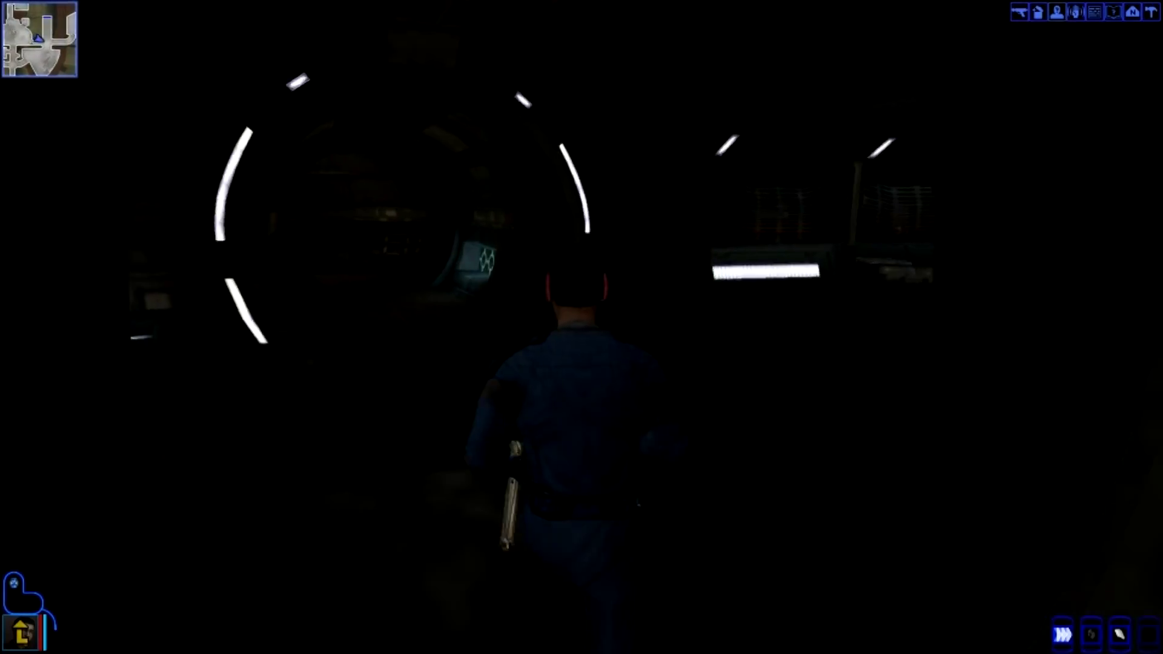
{"action": "key", "text": "d"}
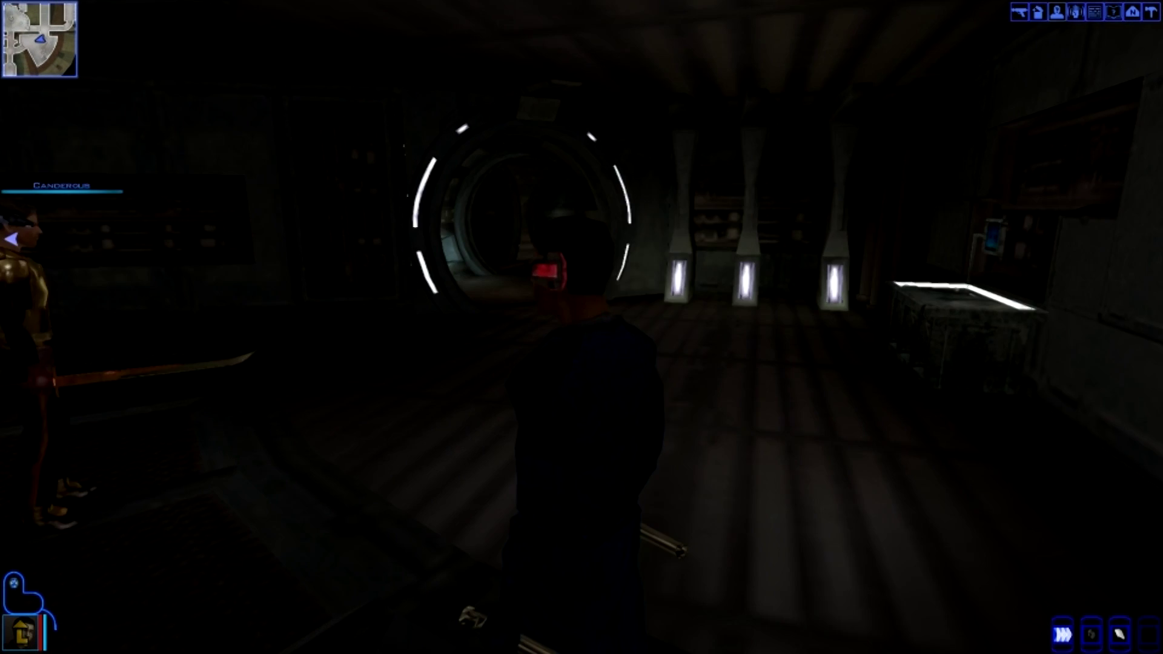
{"action": "key", "text": "d"}
- In the in-game advanced graphics options, set texture quality to High, anti-aliasing to 4 sample AA and anisotropy to 4X, and accept
{"action": "key", "text": "Escape"}
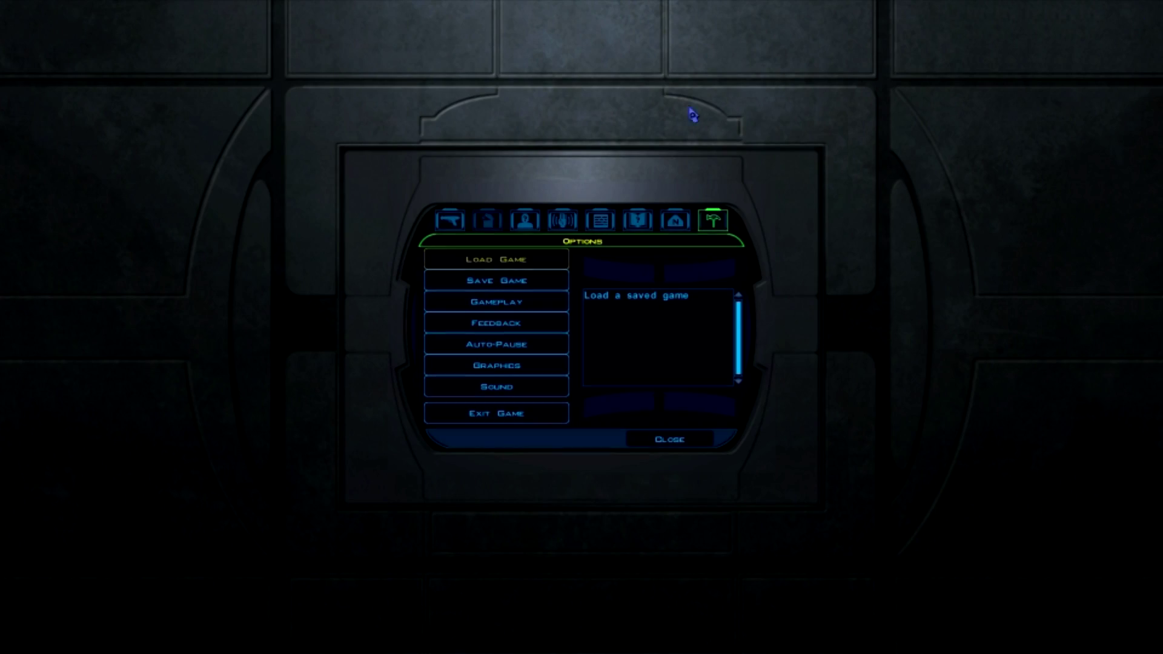
{"action": "left_click", "coordinate": [496, 383]}
{"action": "left_click", "coordinate": [669, 441]}
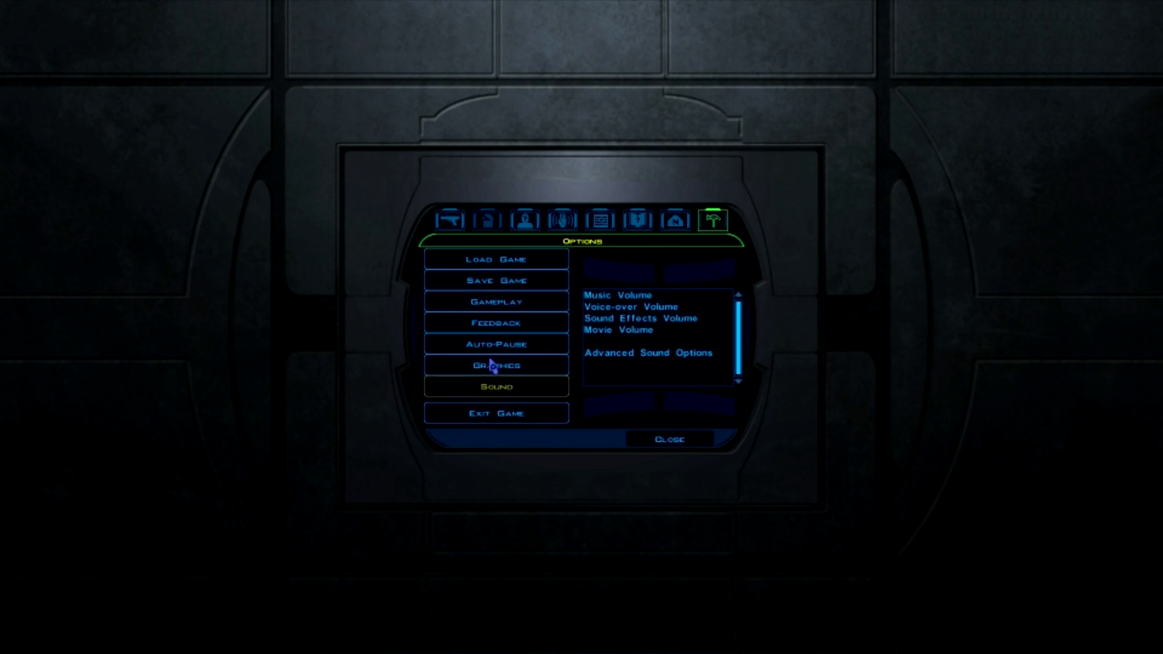
{"action": "left_click", "coordinate": [494, 366]}
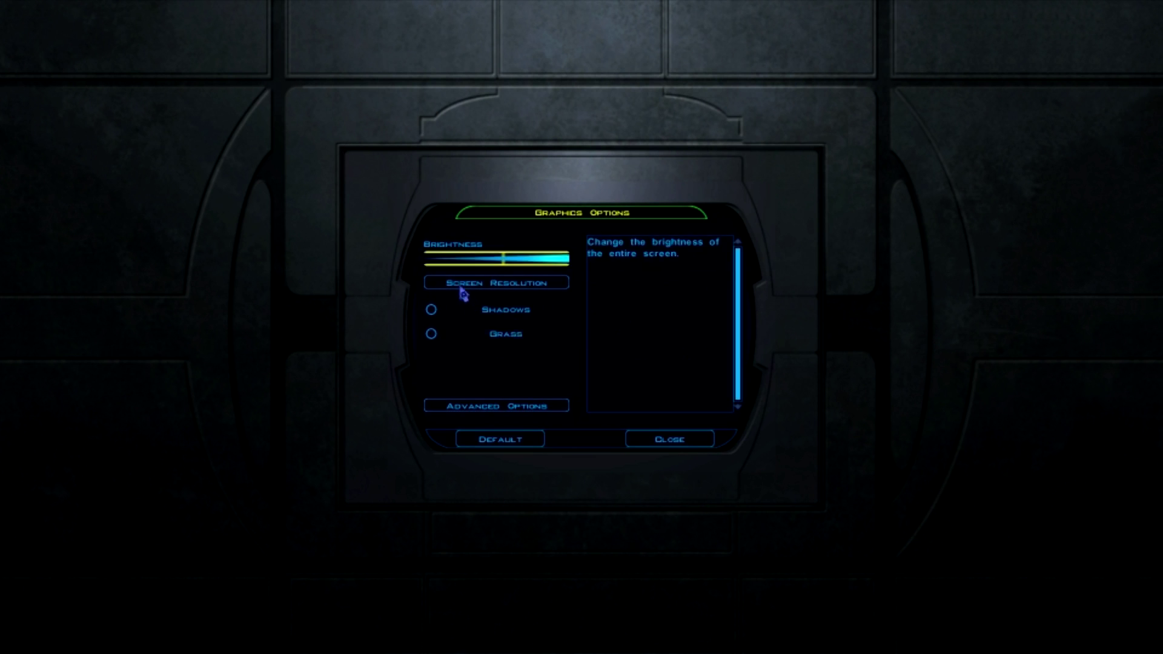
{"action": "left_click", "coordinate": [502, 407]}
{"action": "left_click", "coordinate": [562, 250]}
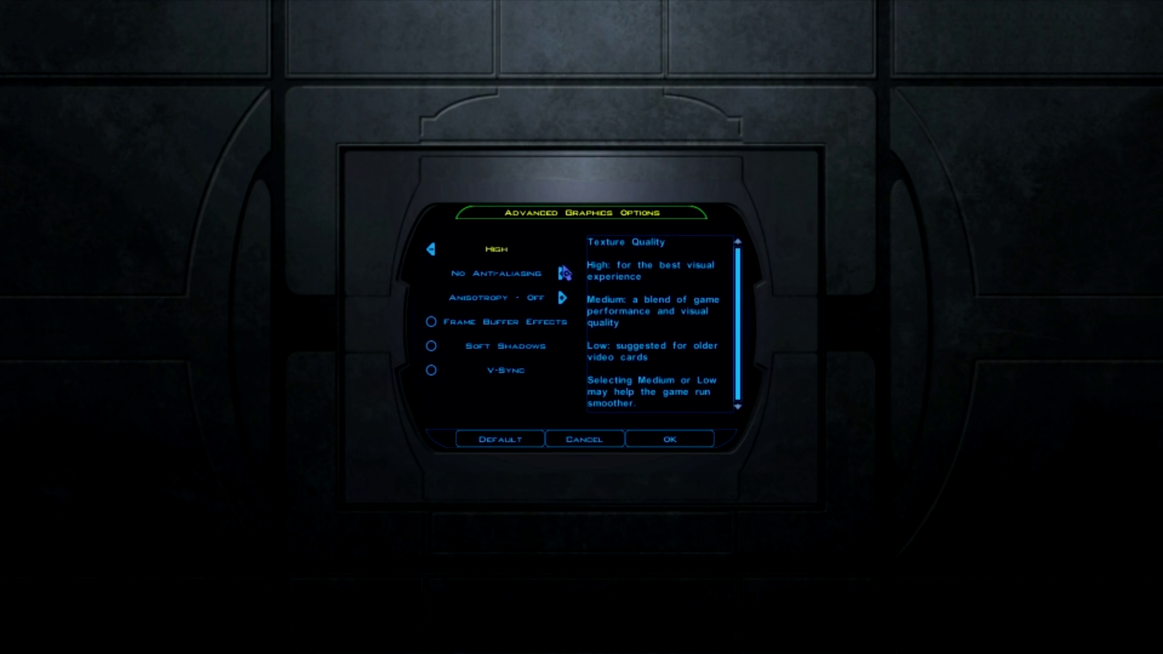
{"action": "left_click", "coordinate": [564, 274]}
{"action": "left_click", "coordinate": [565, 298]}
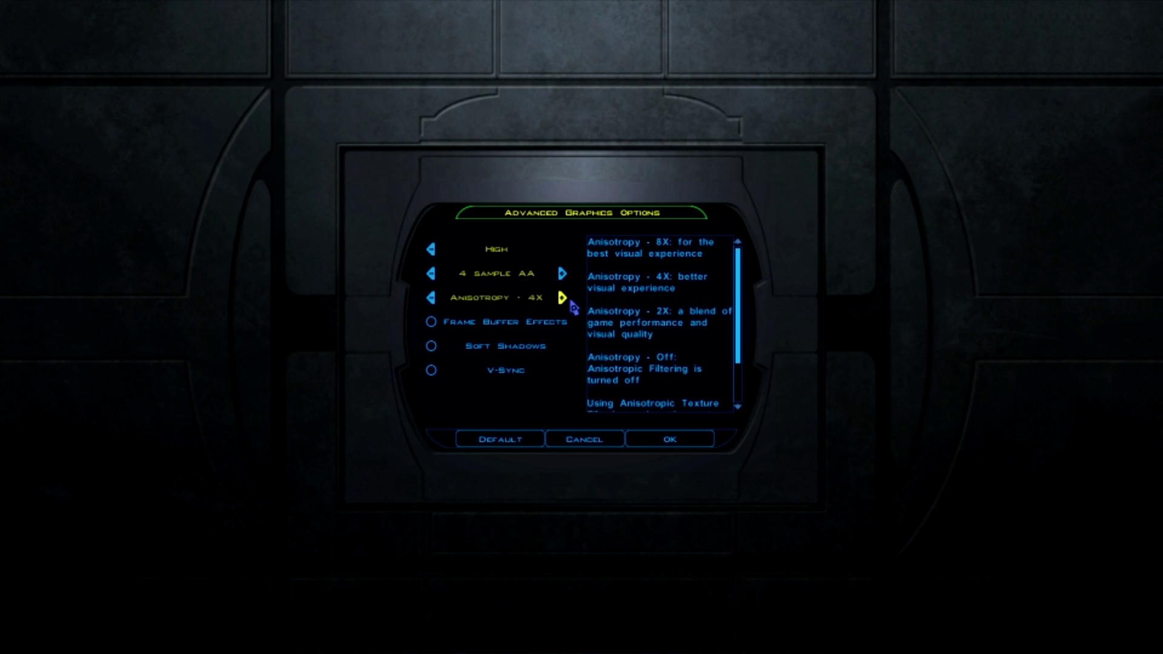
{"action": "left_click", "coordinate": [676, 441]}
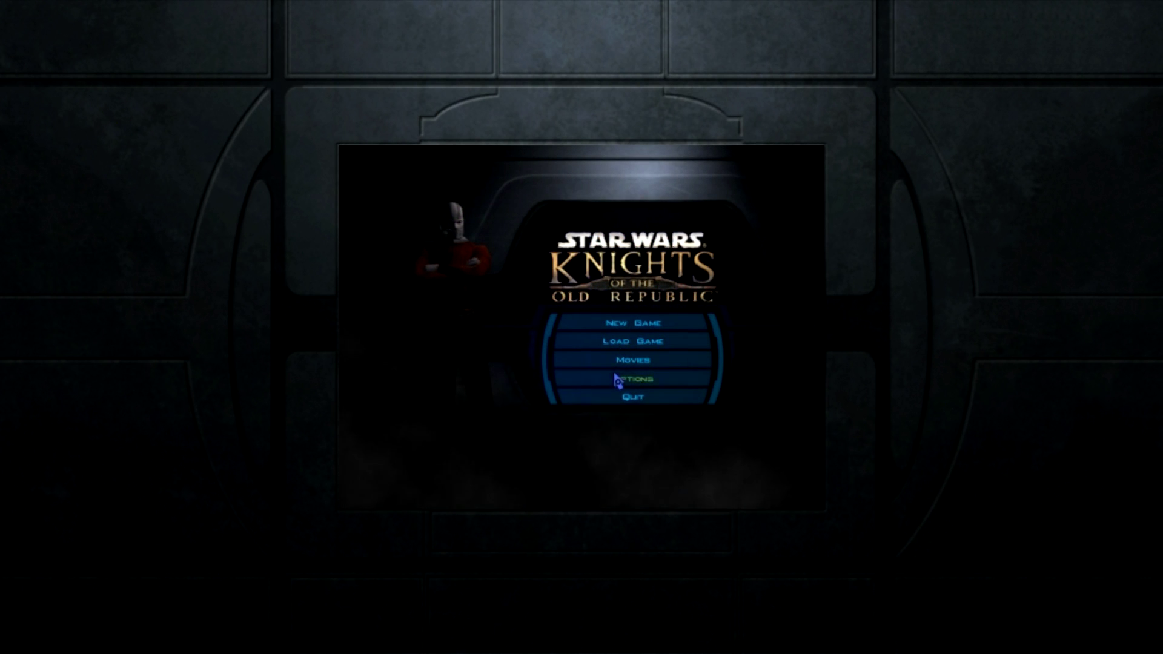
- Review the graphics and advanced graphics options from the main menu, then return to it without changing them
{"action": "left_click", "coordinate": [616, 377]}
{"action": "left_click", "coordinate": [519, 361]}
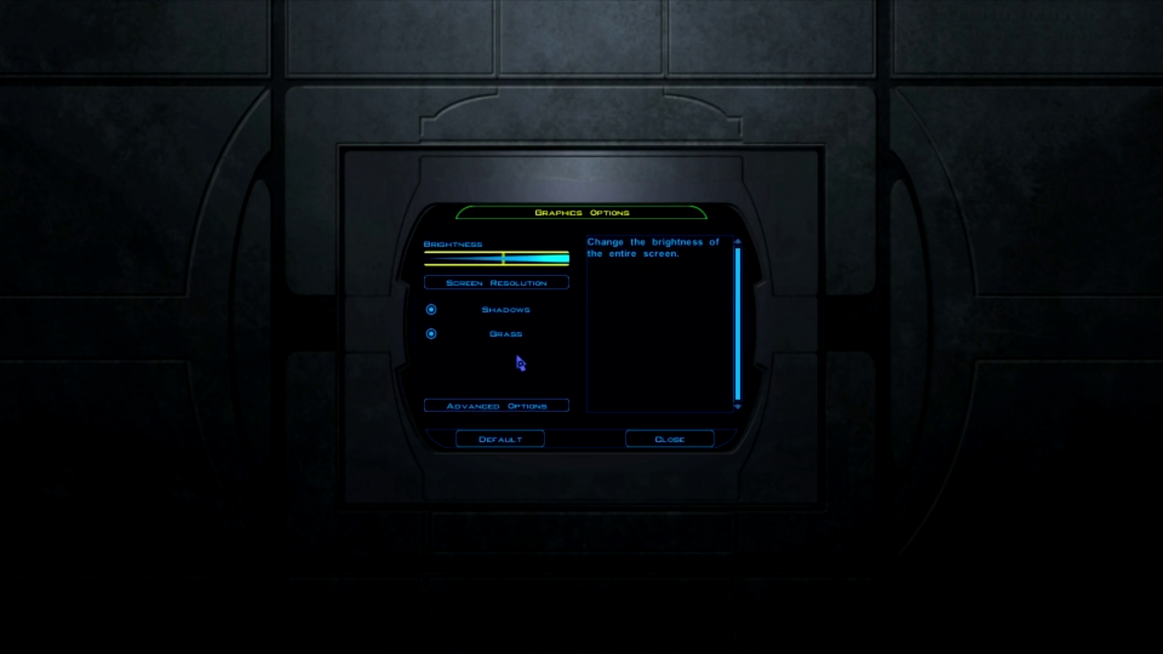
{"action": "left_click", "coordinate": [514, 412]}
{"action": "left_click", "coordinate": [584, 439]}
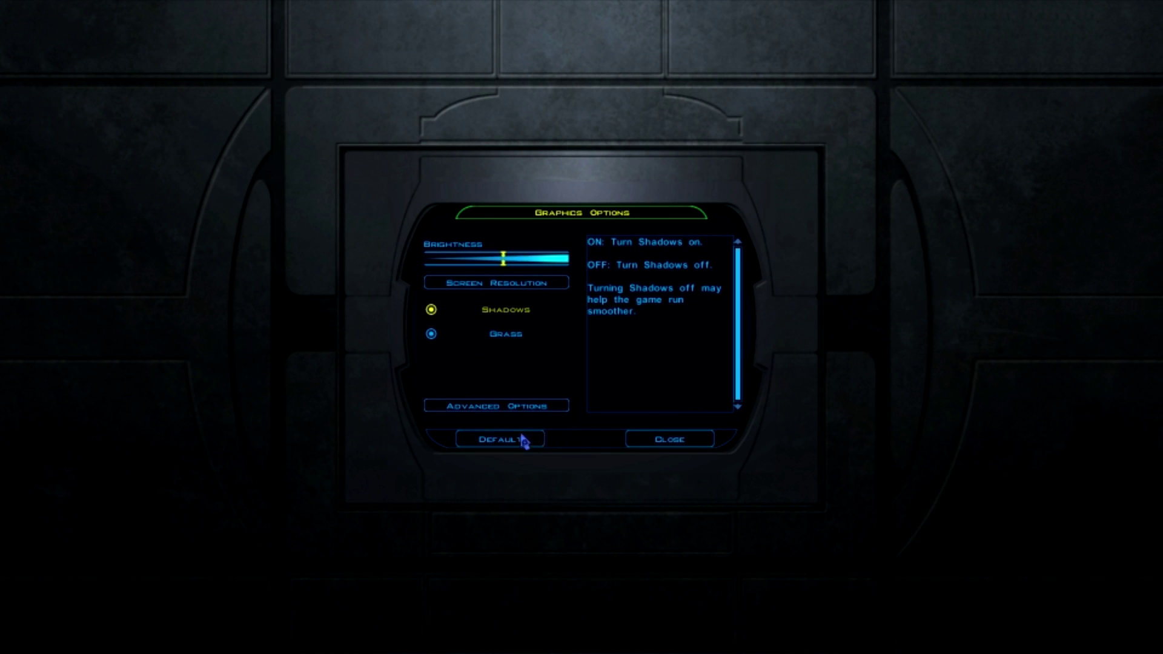
{"action": "left_click", "coordinate": [669, 440]}
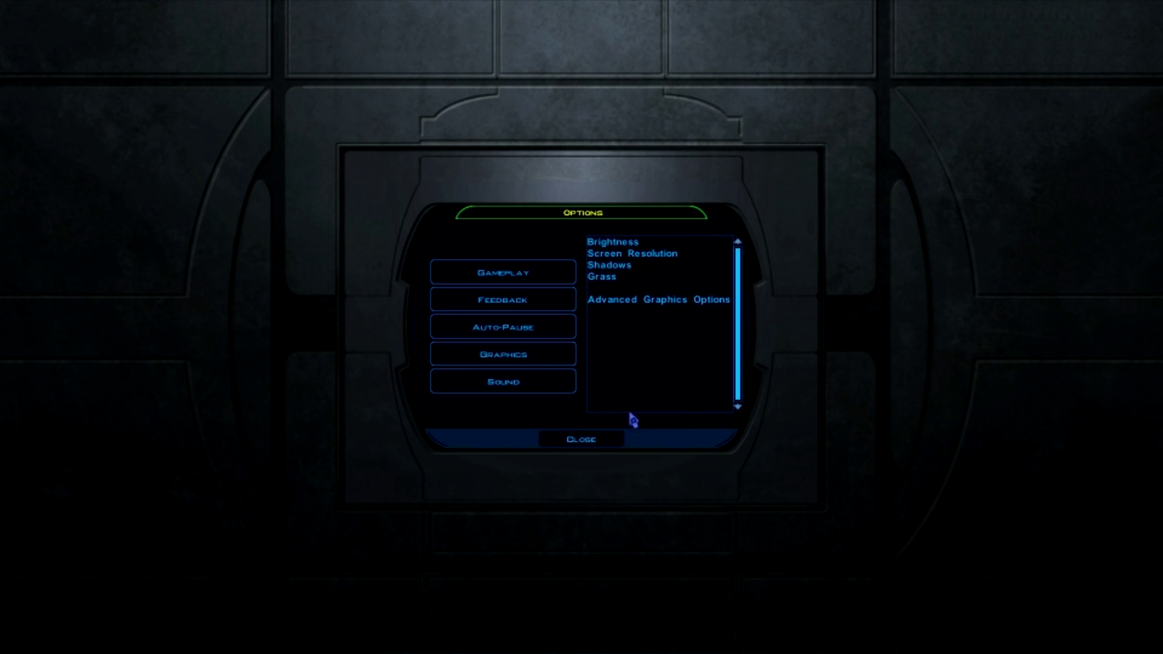
{"action": "left_click", "coordinate": [573, 438]}
- Browse the saved games and load a Taris save that starts outside the Sith Base
{"action": "left_click", "coordinate": [624, 342]}
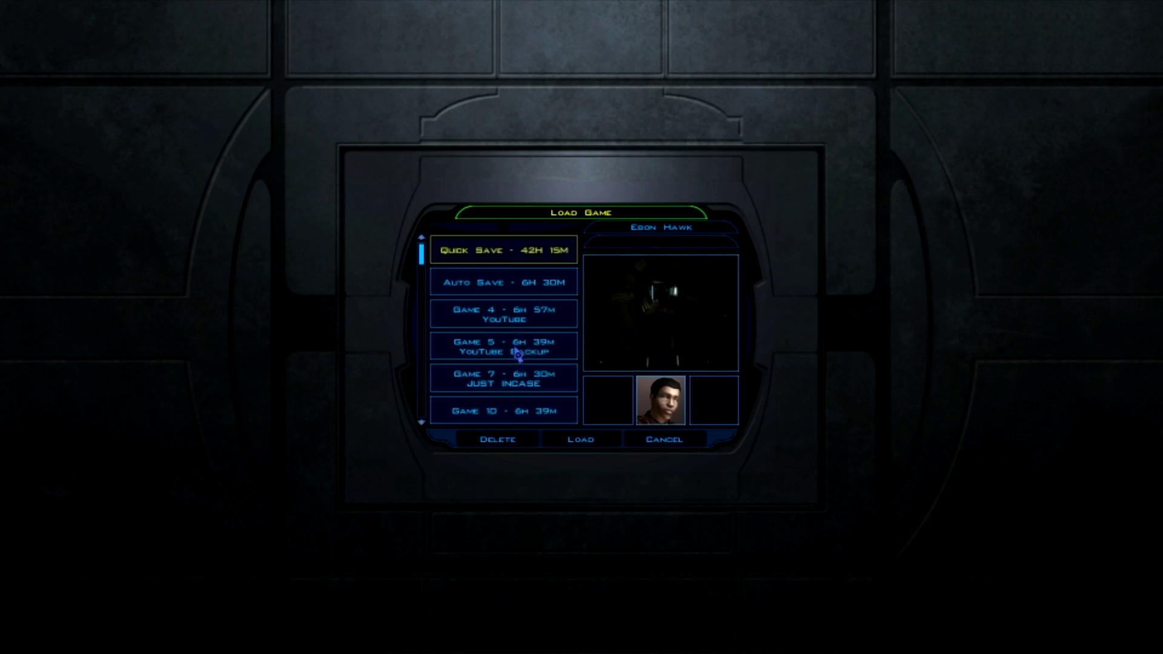
{"action": "left_click", "coordinate": [512, 318]}
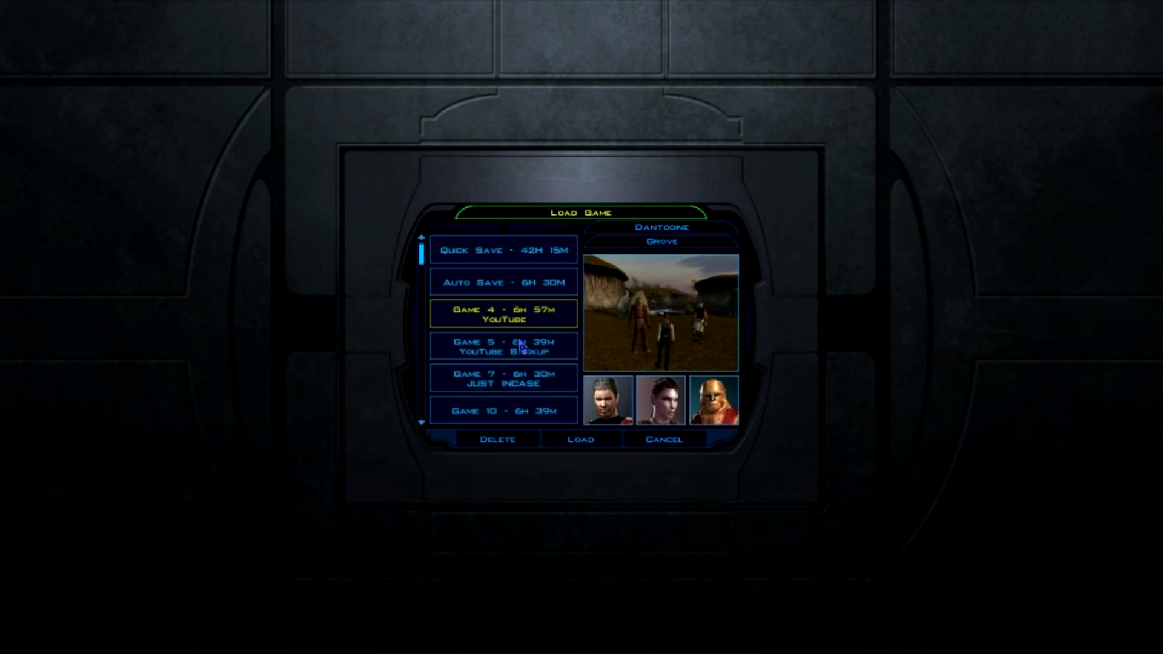
{"action": "scroll", "coordinate": [540, 372], "scroll_direction": "down", "scroll_amount": 8}
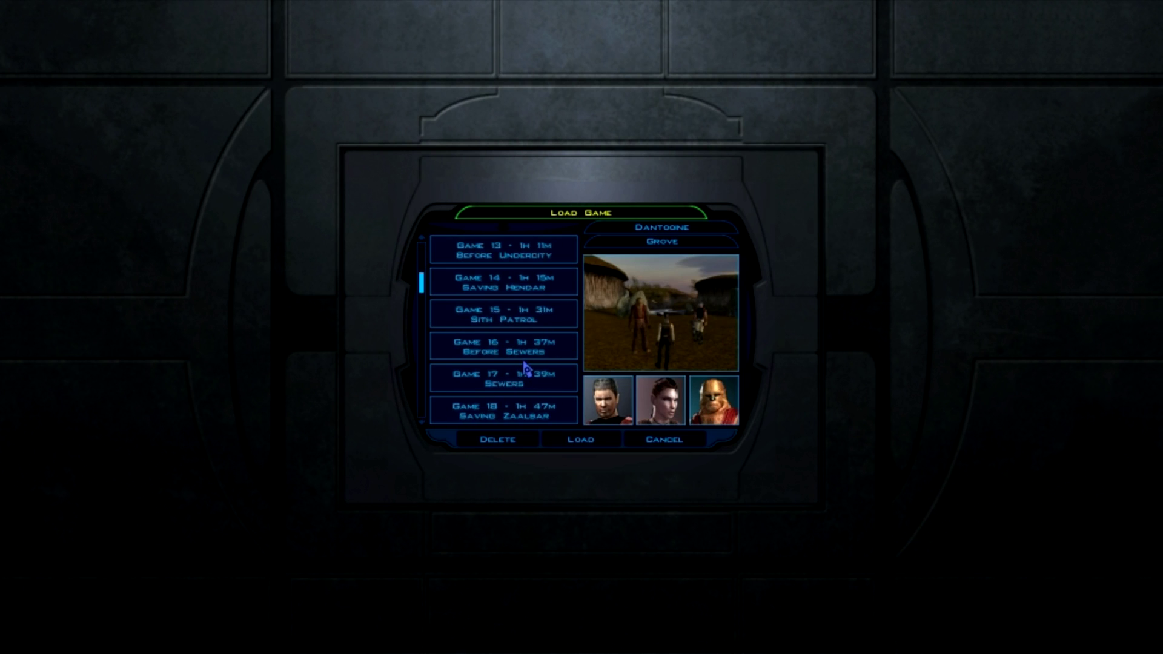
{"action": "scroll", "coordinate": [526, 368], "scroll_direction": "down", "scroll_amount": 20}
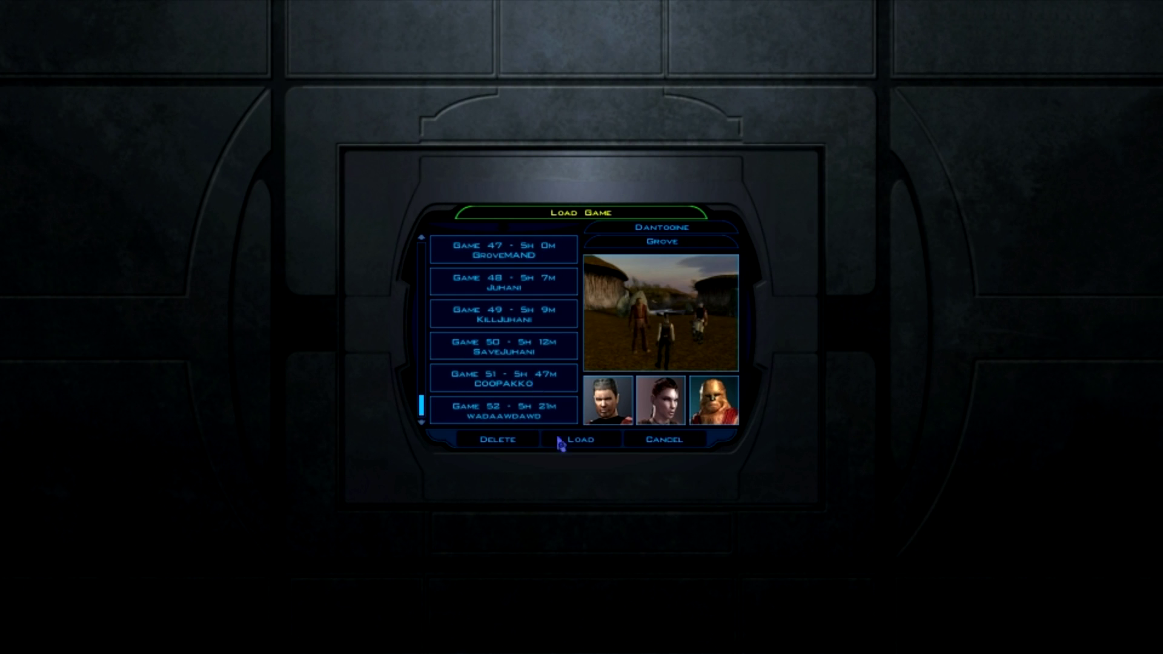
{"action": "left_click", "coordinate": [512, 379]}
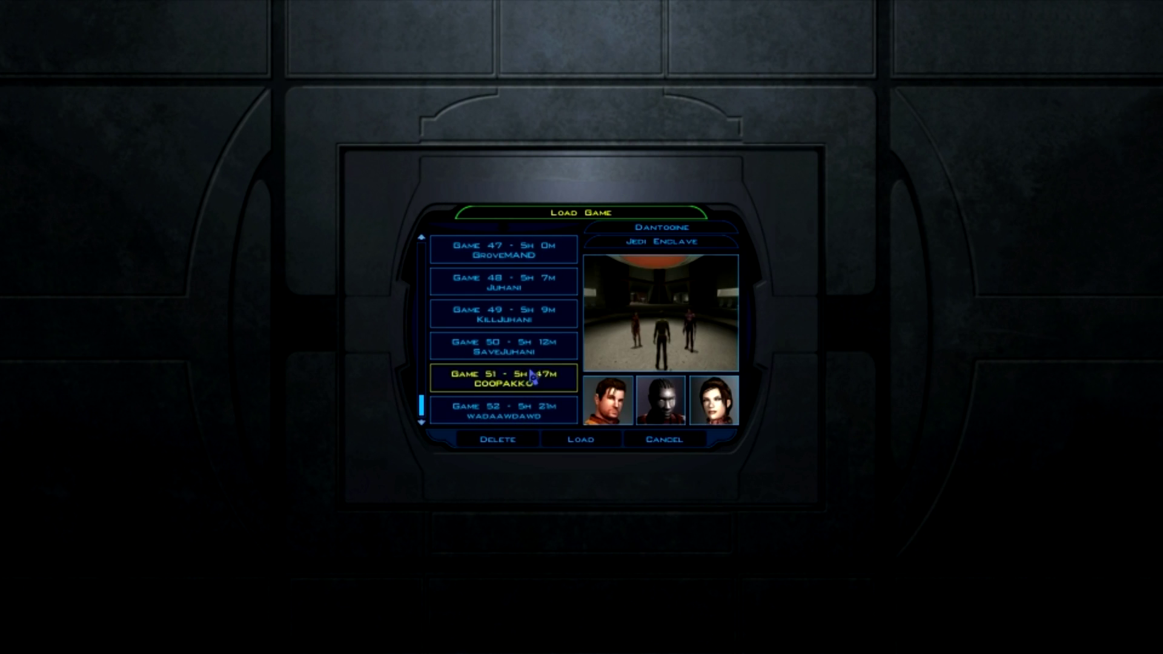
{"action": "left_click", "coordinate": [532, 326]}
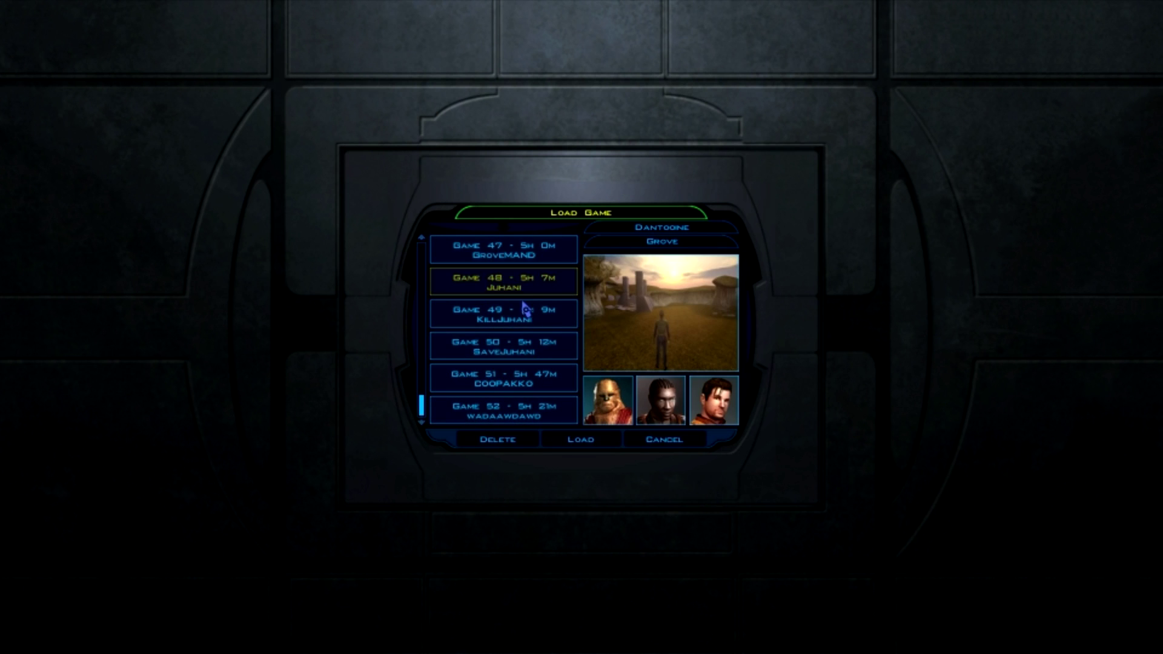
{"action": "scroll", "coordinate": [526, 307], "scroll_direction": "up", "scroll_amount": 5}
{"action": "scroll", "coordinate": [526, 308], "scroll_direction": "up", "scroll_amount": 18}
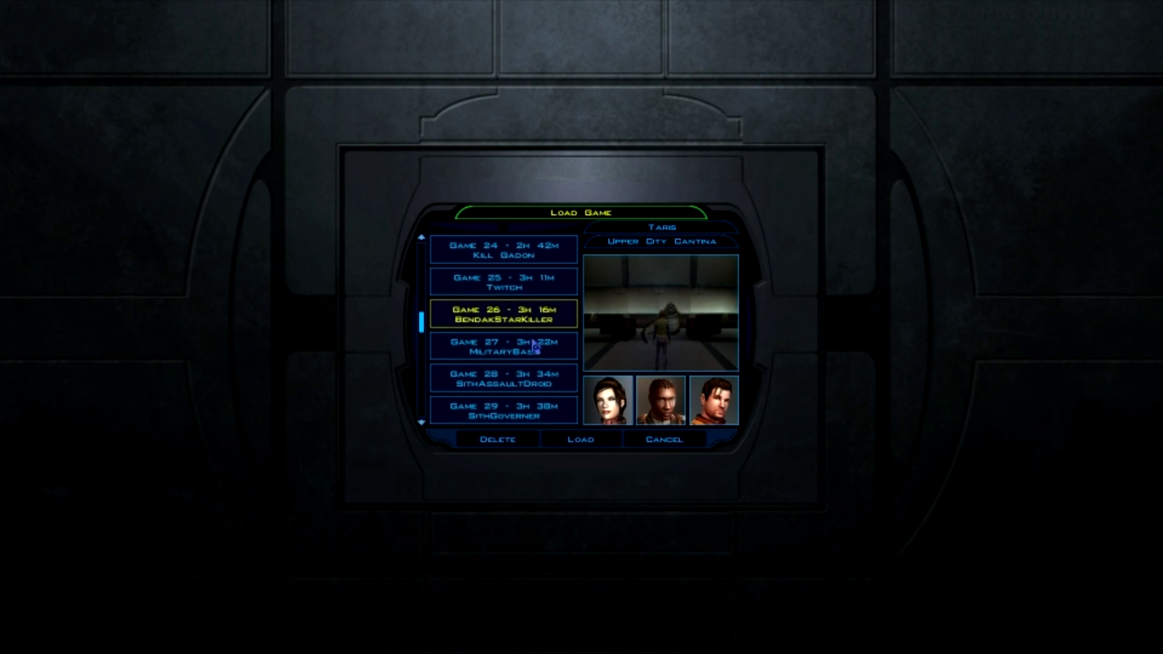
{"action": "left_click", "coordinate": [581, 439]}
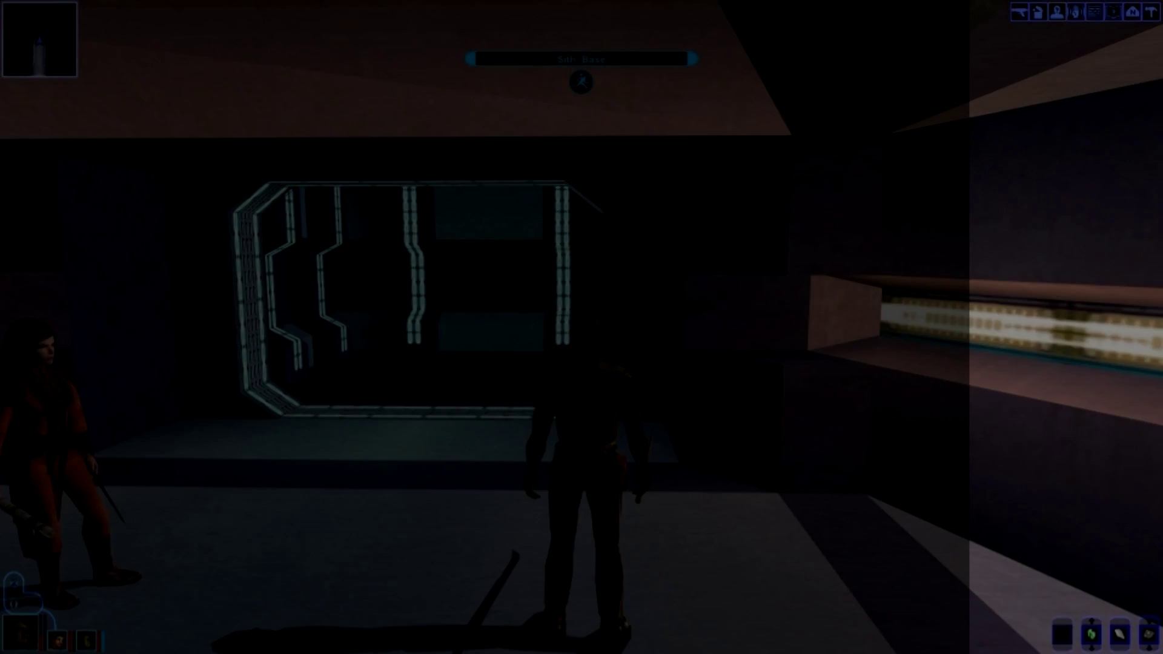
- Turn the view fully around the lead character outside the Sith Base to examine the widescreen picture
{"action": "key", "text": "a"}
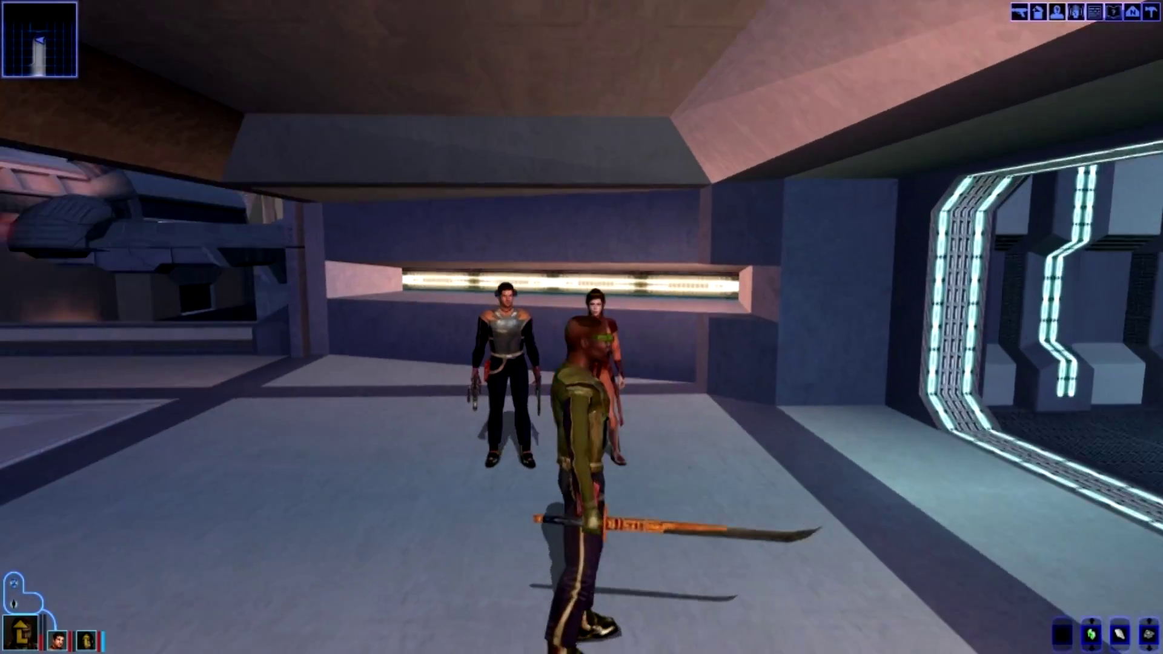
{"action": "key", "text": "a"}
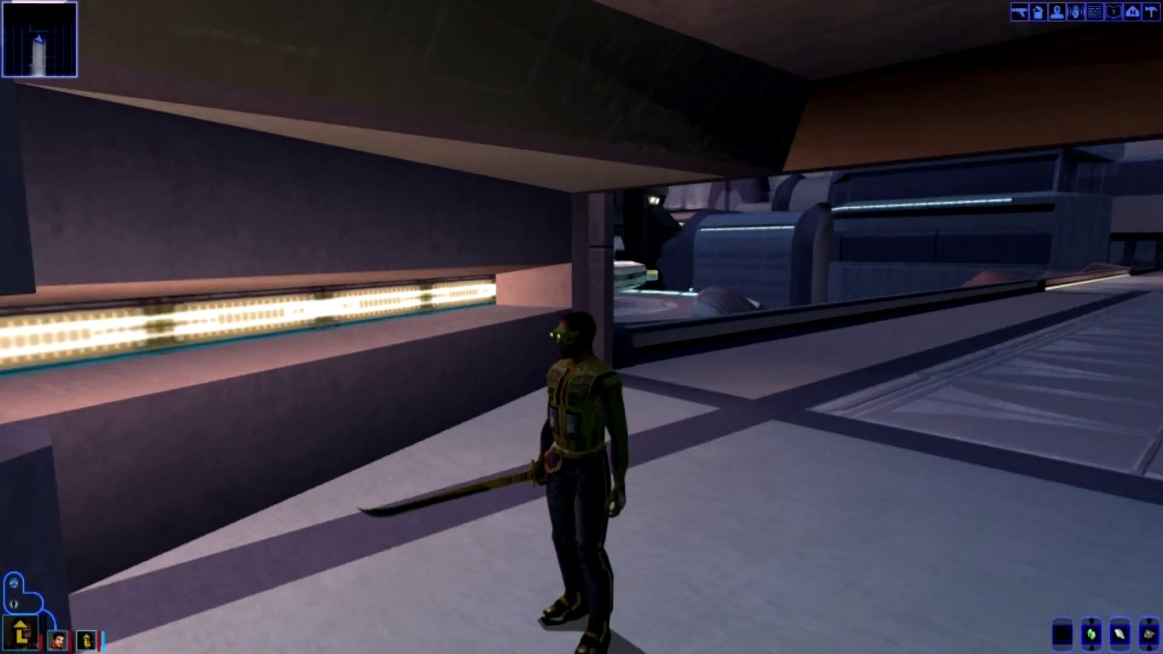
{"action": "key", "text": "a"}
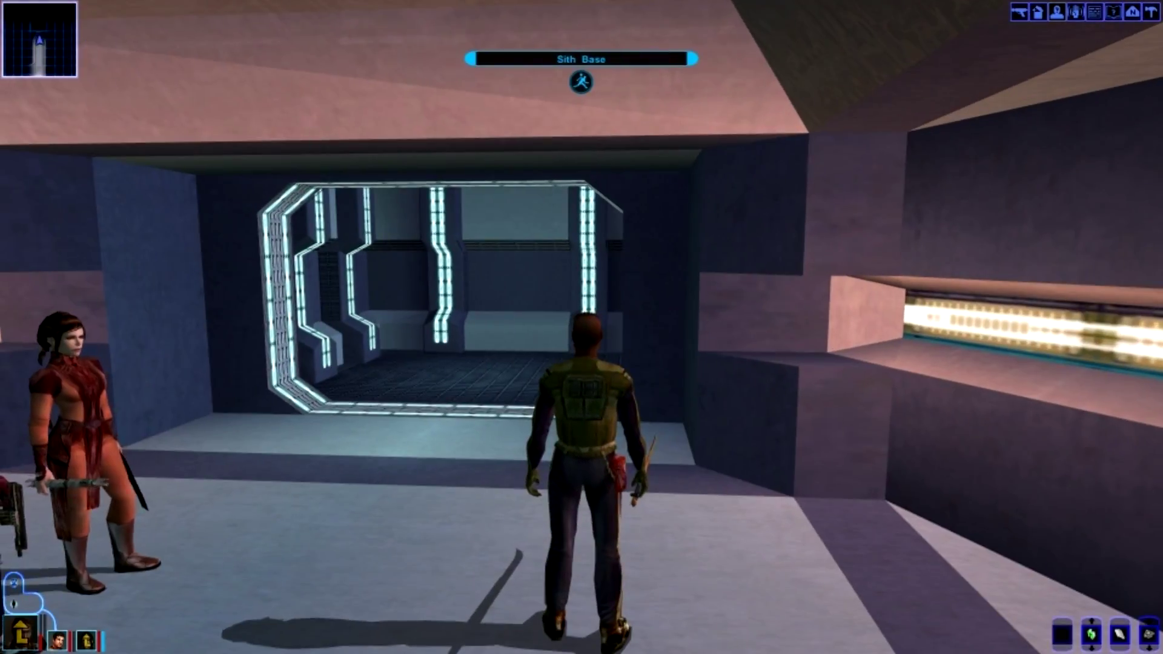
- Switch control to the female party member, look all around the party, and walk up to the Sith Base entrance
{"action": "key", "text": "Tab"}
{"action": "key", "text": "d"}
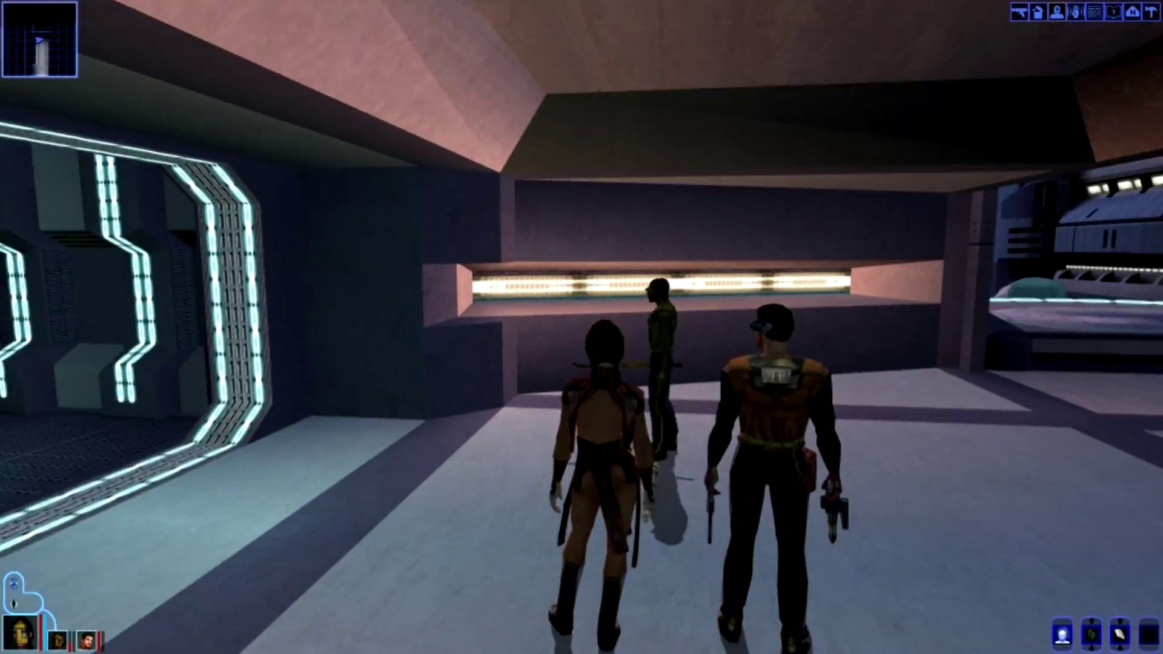
{"action": "key", "text": "d"}
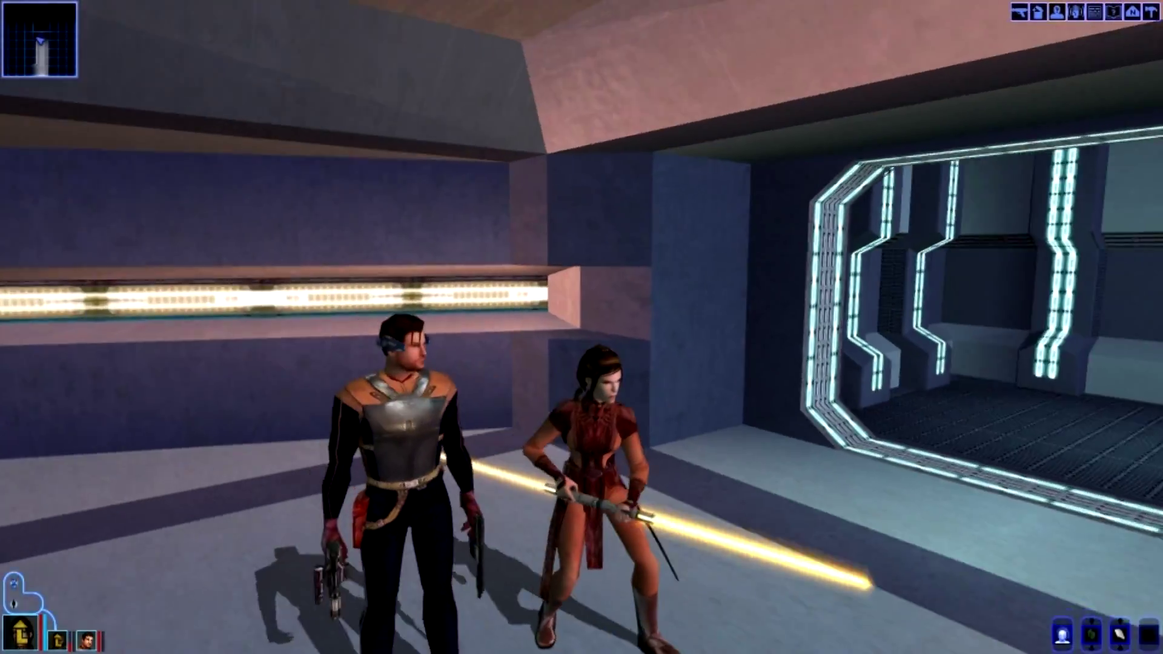
{"action": "key", "text": "d"}
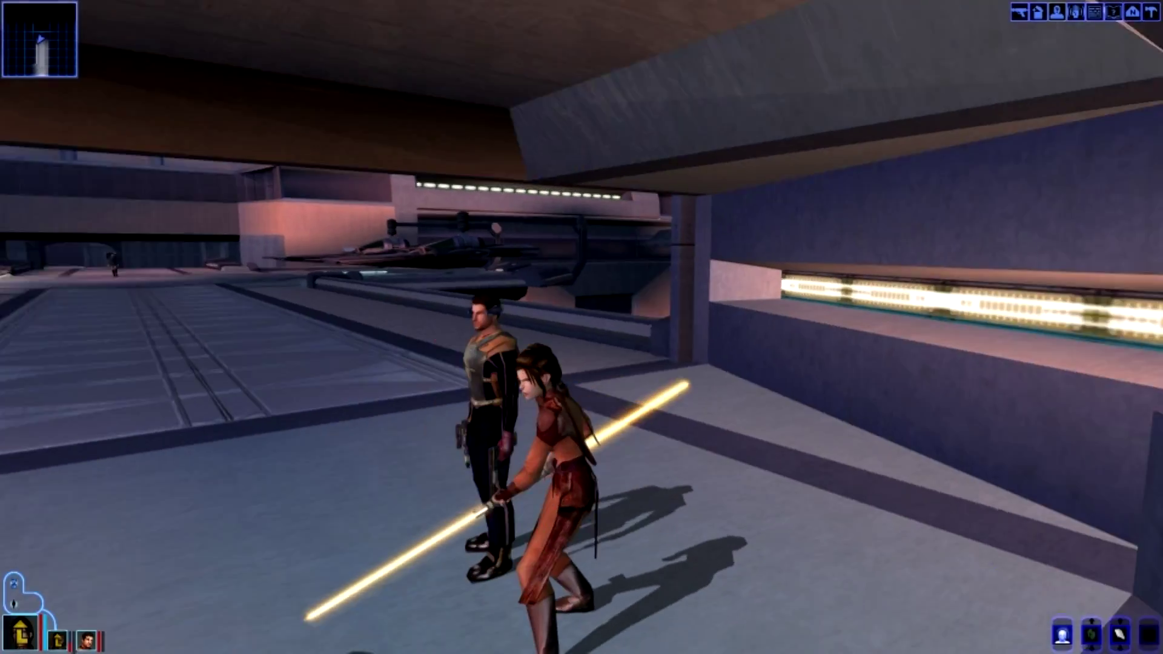
{"action": "key", "text": "d"}
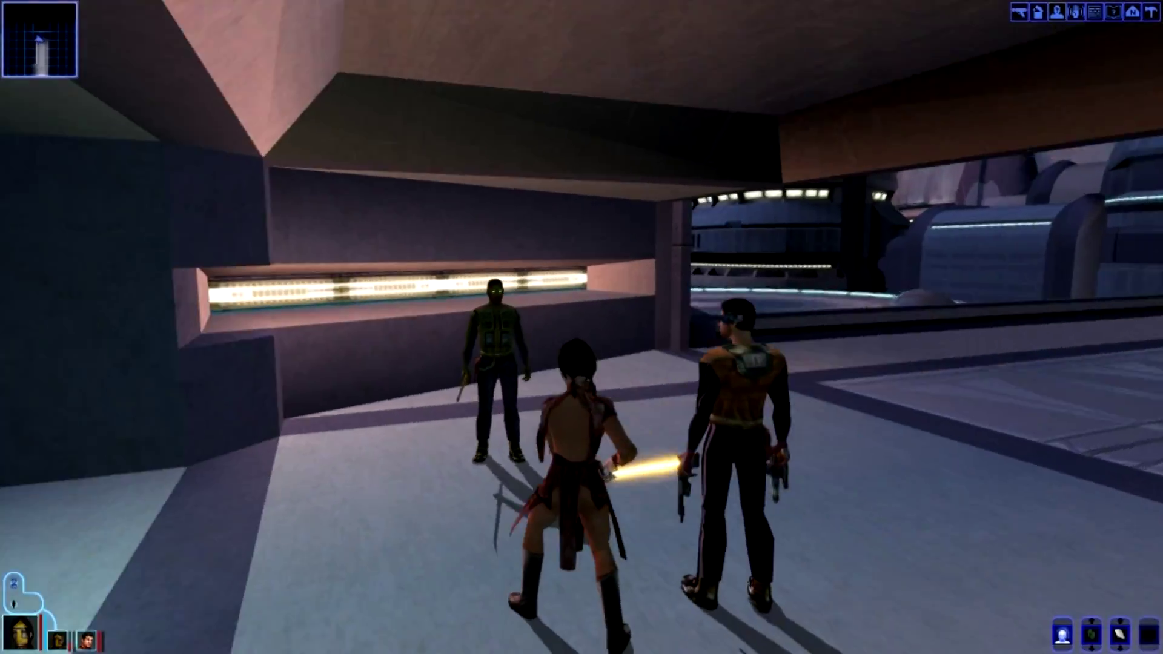
{"action": "key", "text": "d"}
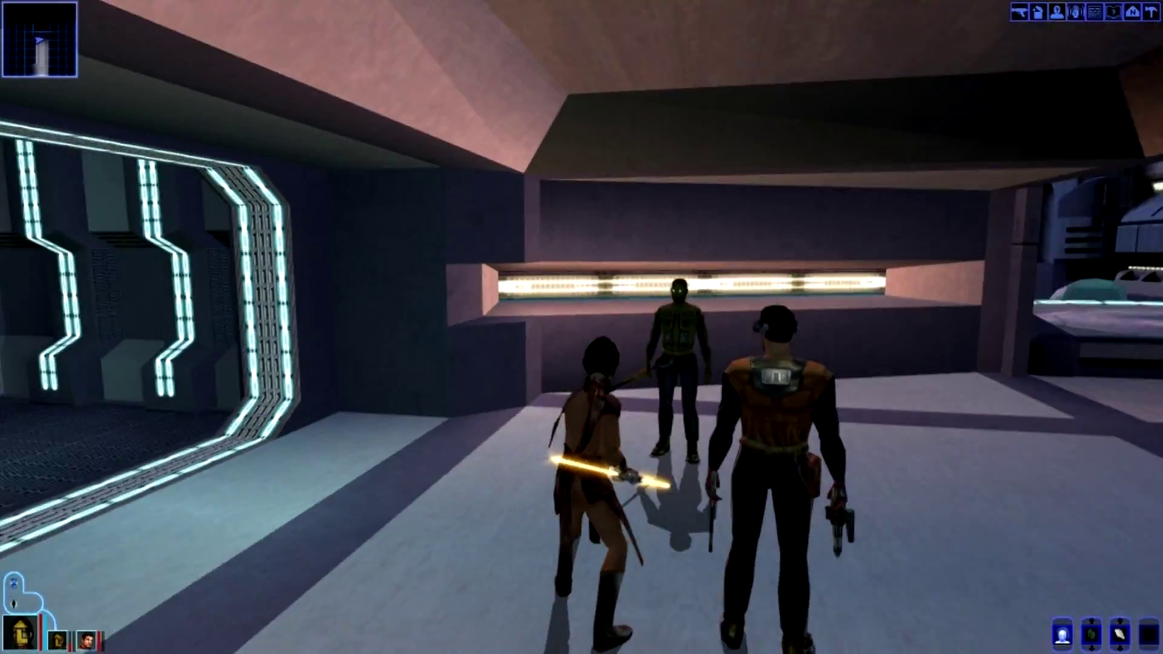
{"action": "key", "text": "d"}
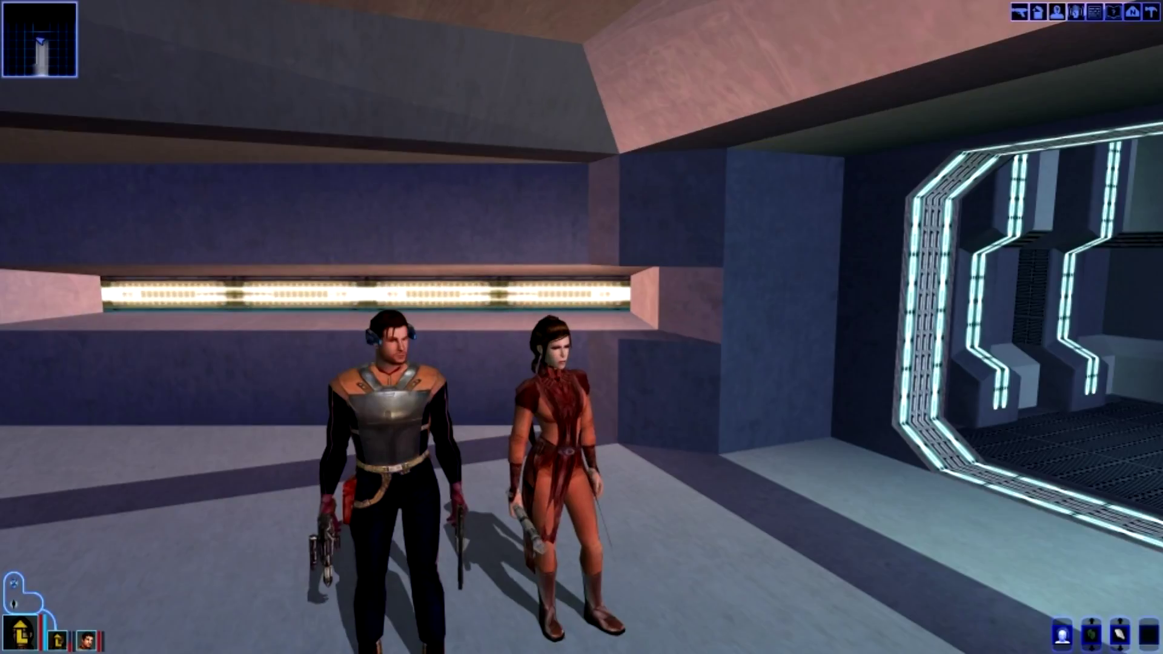
{"action": "key", "text": "d"}
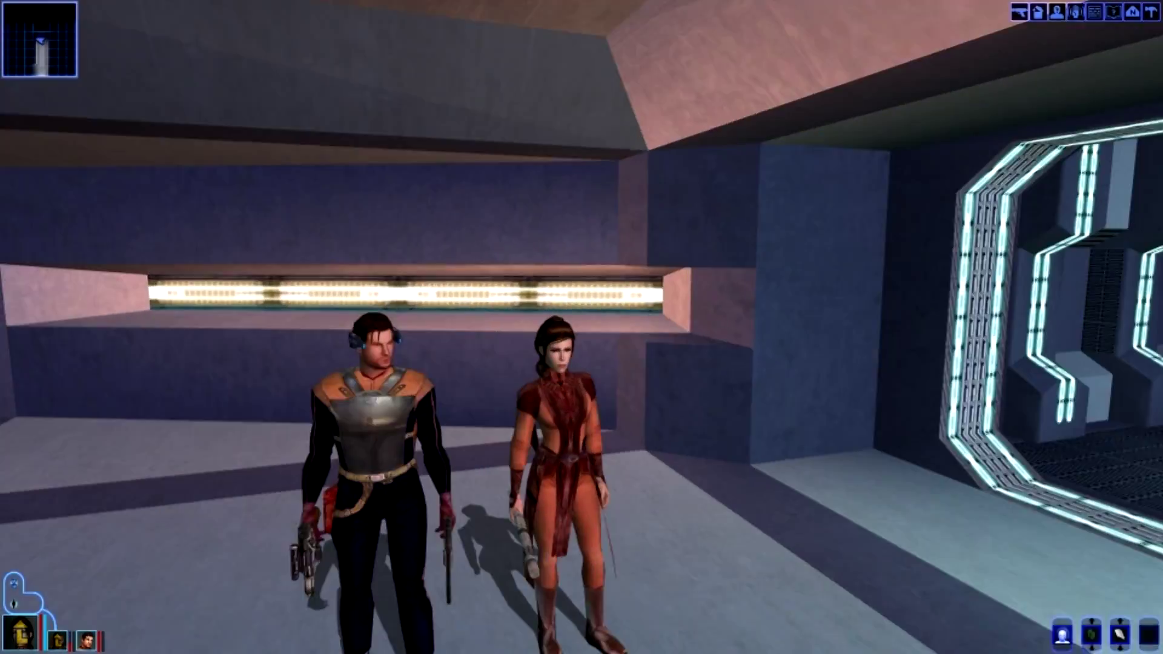
{"action": "key", "text": "w"}
{"action": "key", "text": "w"}
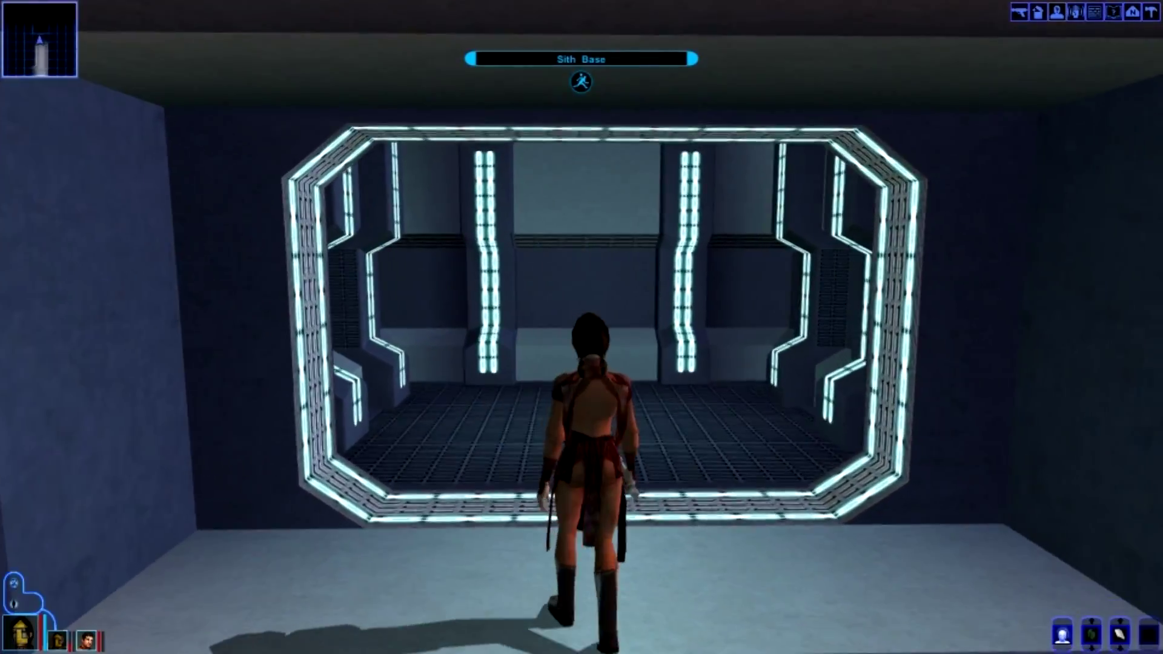